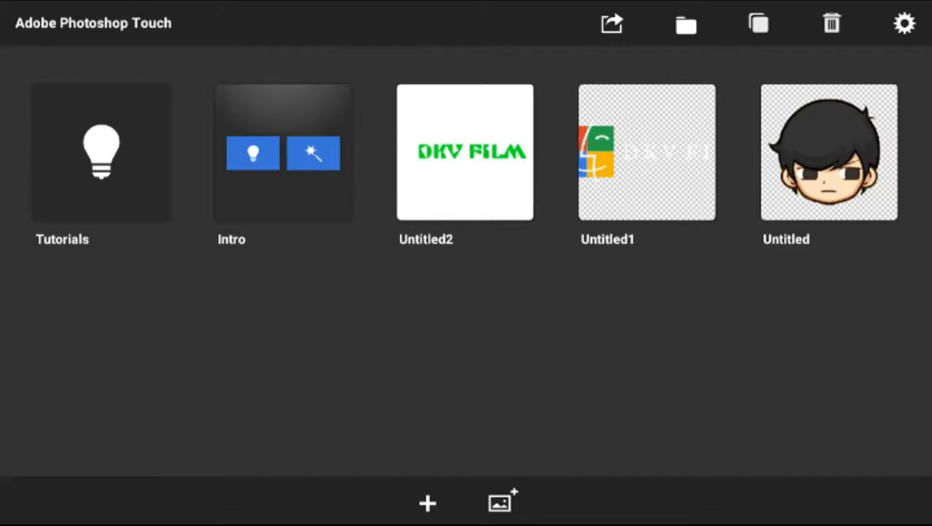
Open the Untitled project with the cartoon boy's head from the project gallery
{"action": "left_click", "coordinate": [464, 152]}
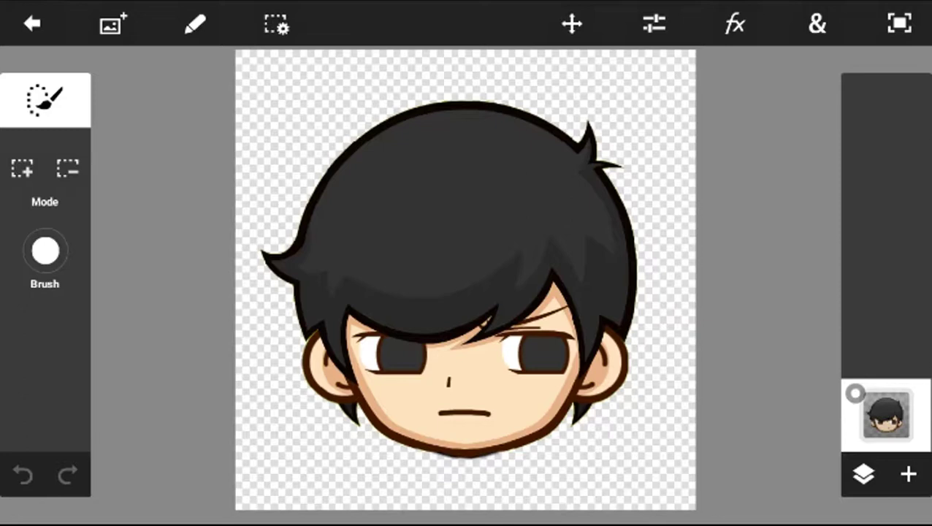
Trace a red stroke outline of width 5 around the cartoon head using Fill & Stroke
{"action": "left_click", "coordinate": [817, 24]}
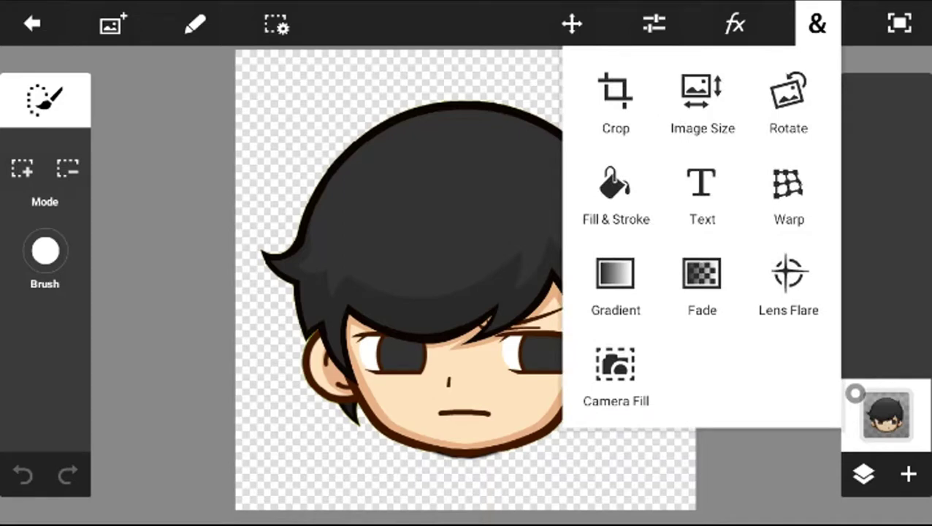
{"action": "left_click", "coordinate": [616, 193]}
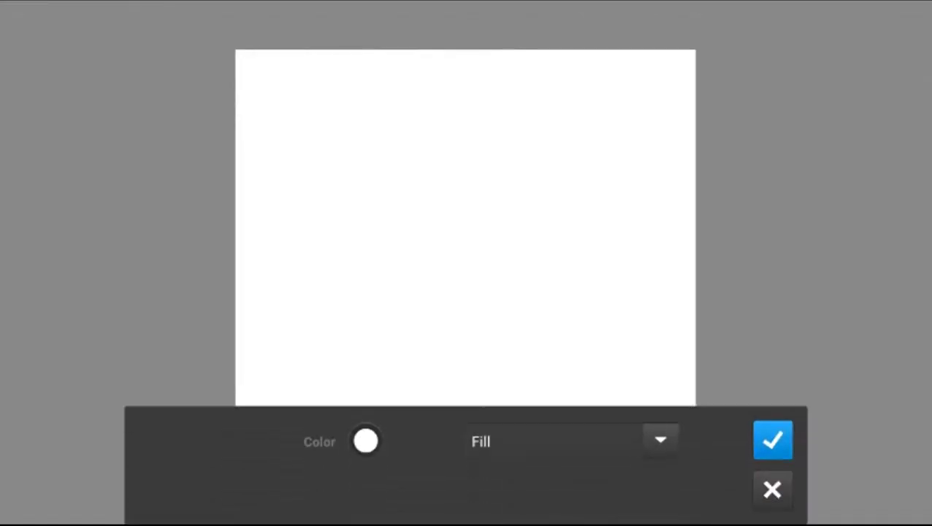
{"action": "left_click", "coordinate": [661, 440]}
{"action": "left_click", "coordinate": [606, 408]}
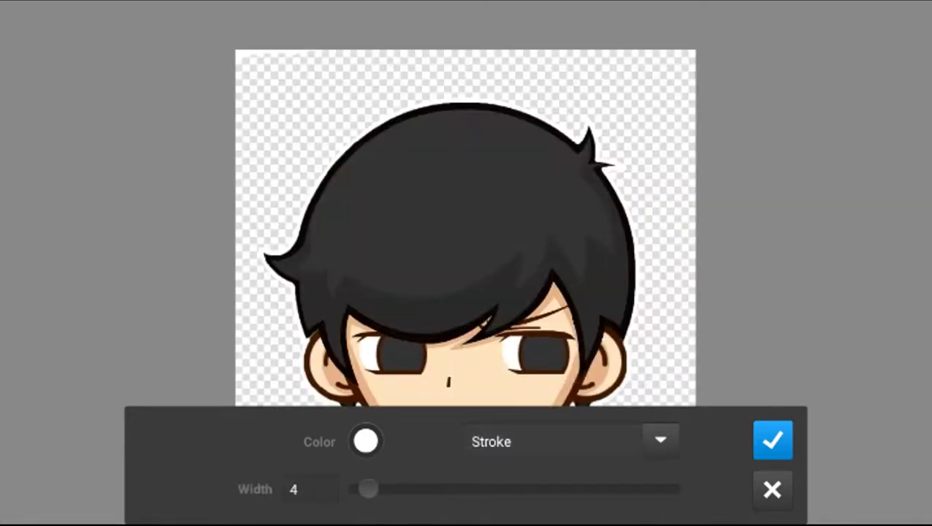
{"action": "left_click_drag", "start_coordinate": [368, 488], "coordinate": [390, 489]}
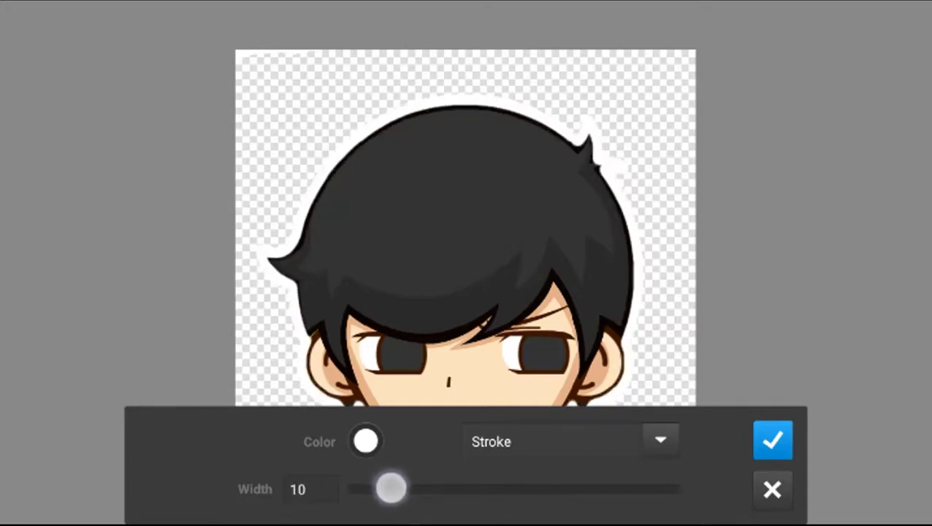
{"action": "left_click", "coordinate": [366, 442]}
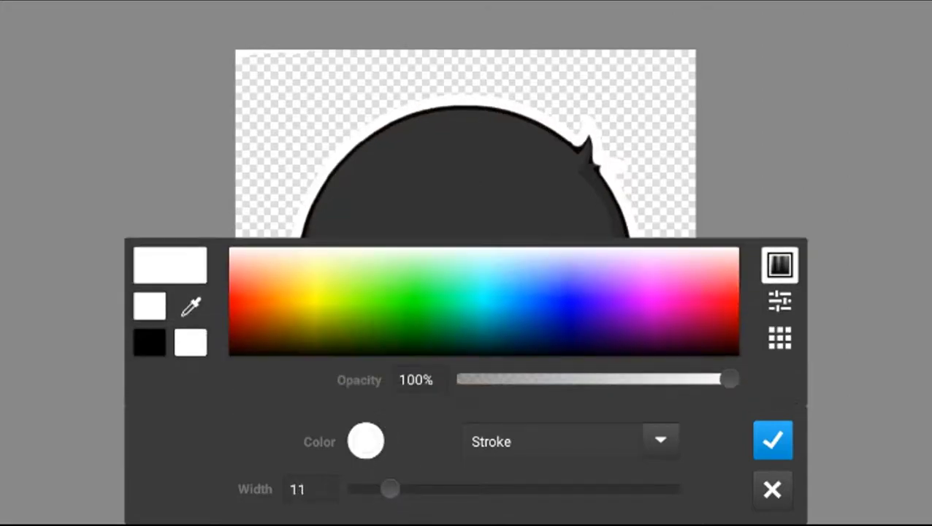
{"action": "left_click_drag", "start_coordinate": [280, 326], "coordinate": [225, 364]}
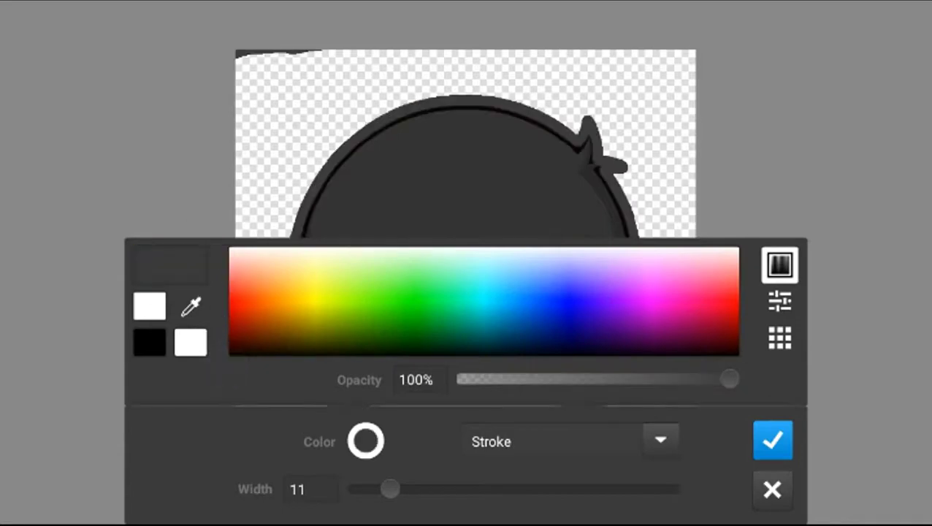
{"action": "left_click_drag", "start_coordinate": [385, 317], "coordinate": [244, 252]}
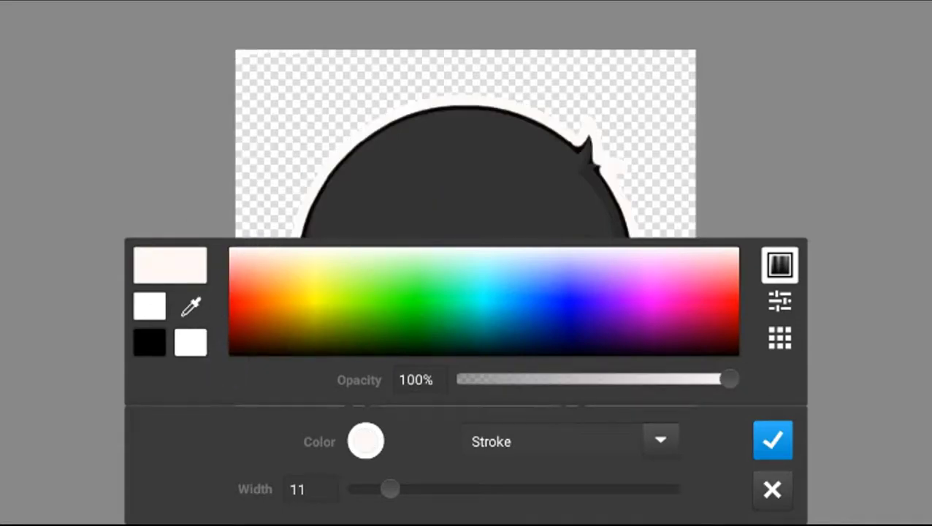
{"action": "left_click_drag", "start_coordinate": [598, 318], "coordinate": [722, 296]}
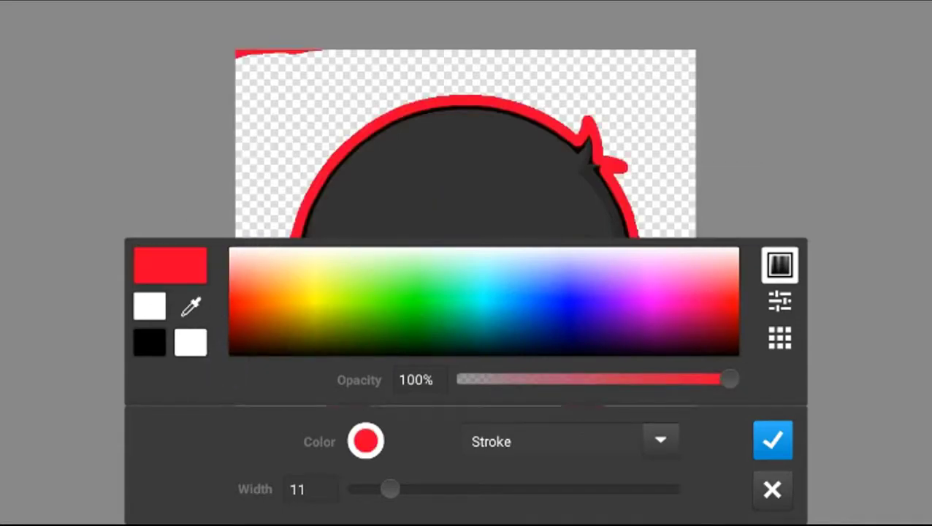
{"action": "mouse_move", "coordinate": [389, 489]}
{"action": "left_mouse_down"}
{"action": "mouse_move", "coordinate": [371, 489]}
{"action": "mouse_move", "coordinate": [390, 489]}
{"action": "left_mouse_up"}
{"action": "left_click", "coordinate": [773, 440]}
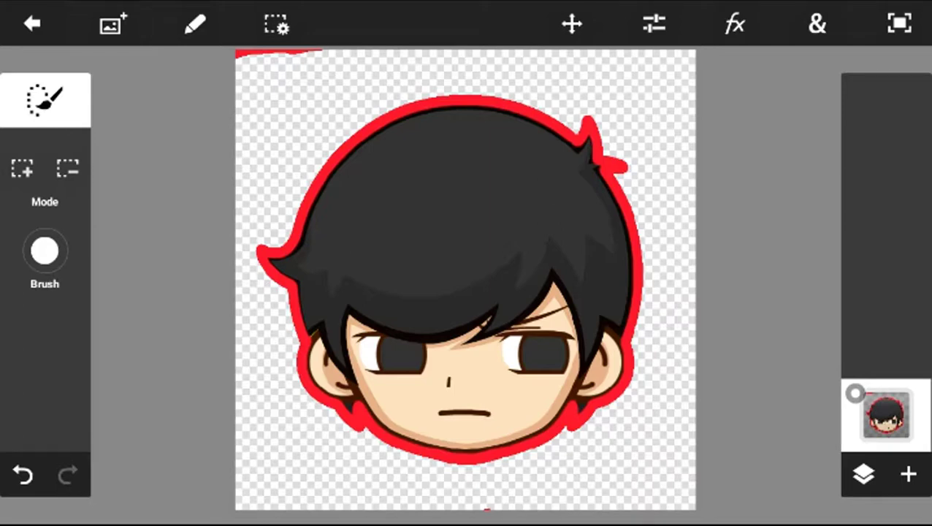
Use the Eraser Tool to remove the stray red marks at the canvas's top-left and bottom edges
{"action": "left_click", "coordinate": [817, 24]}
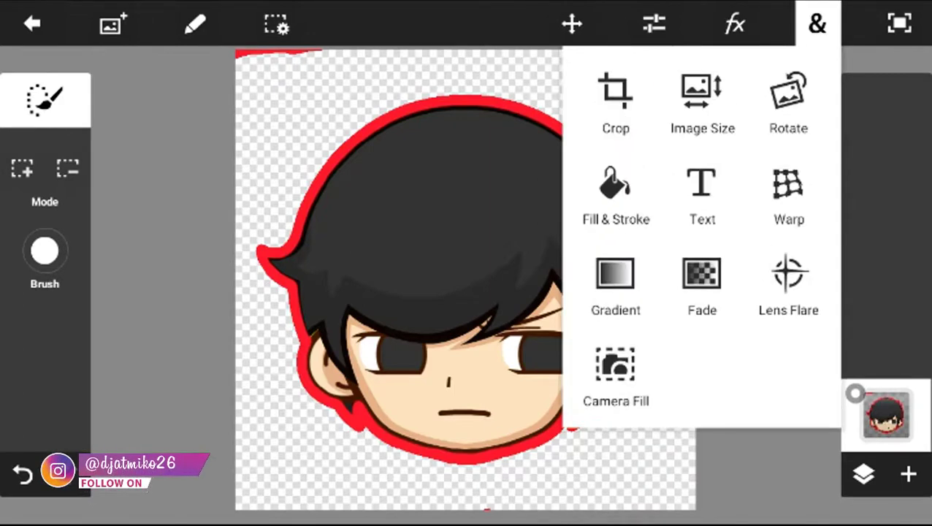
{"action": "left_click", "coordinate": [822, 28]}
{"action": "left_click", "coordinate": [52, 91]}
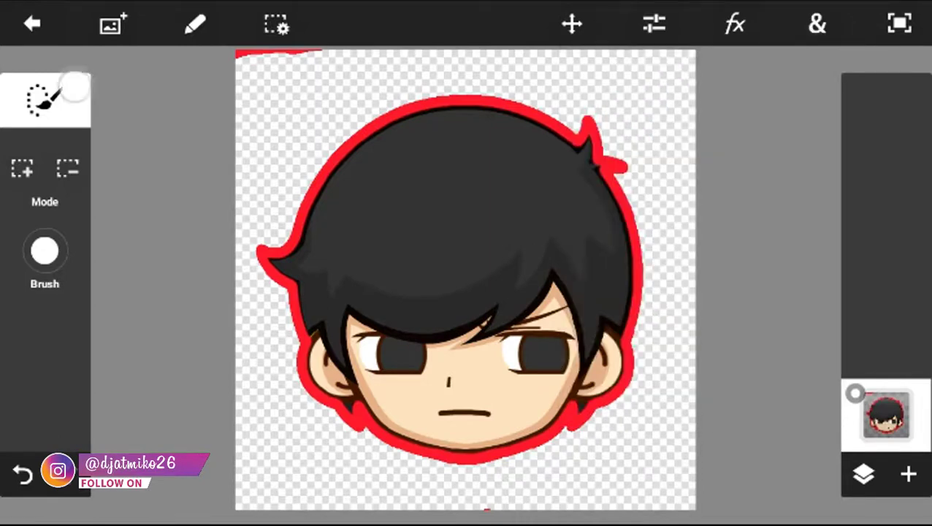
{"action": "left_click", "coordinate": [73, 425]}
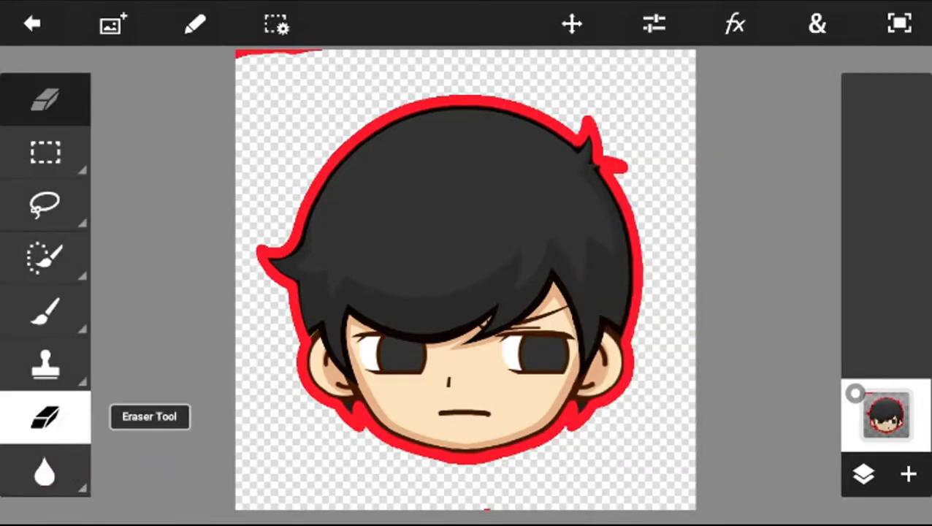
{"action": "left_click_drag", "start_coordinate": [321, 54], "coordinate": [242, 54]}
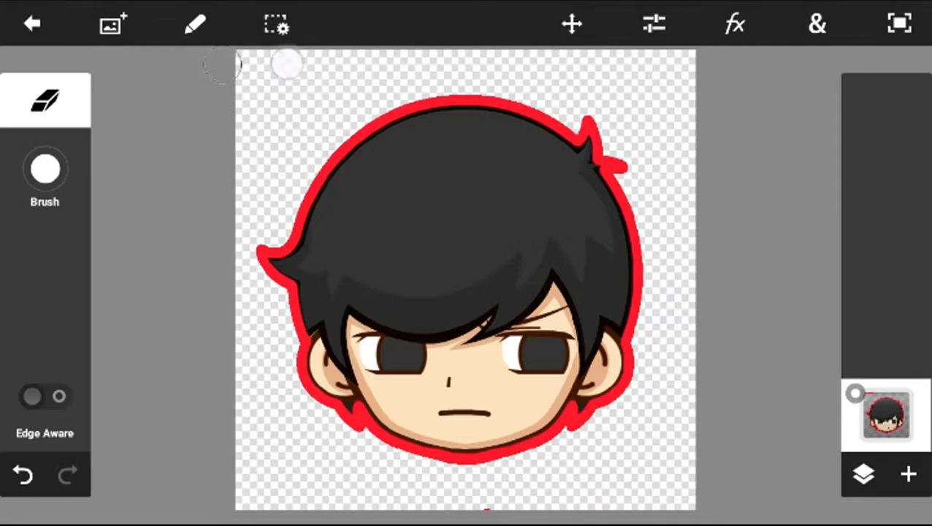
{"action": "left_click_drag", "start_coordinate": [516, 506], "coordinate": [407, 511]}
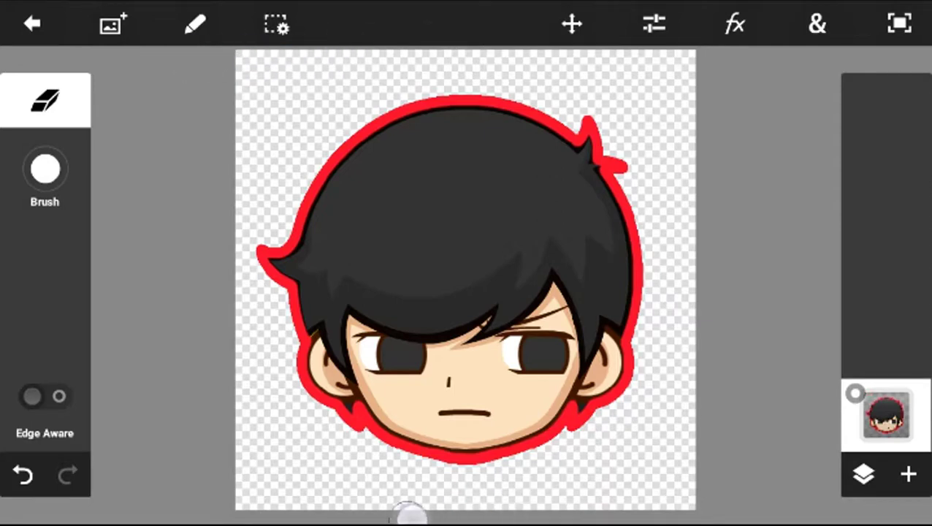
{"action": "left_click_drag", "start_coordinate": [603, 497], "coordinate": [626, 493]}
{"action": "left_click_drag", "start_coordinate": [437, 507], "coordinate": [307, 514]}
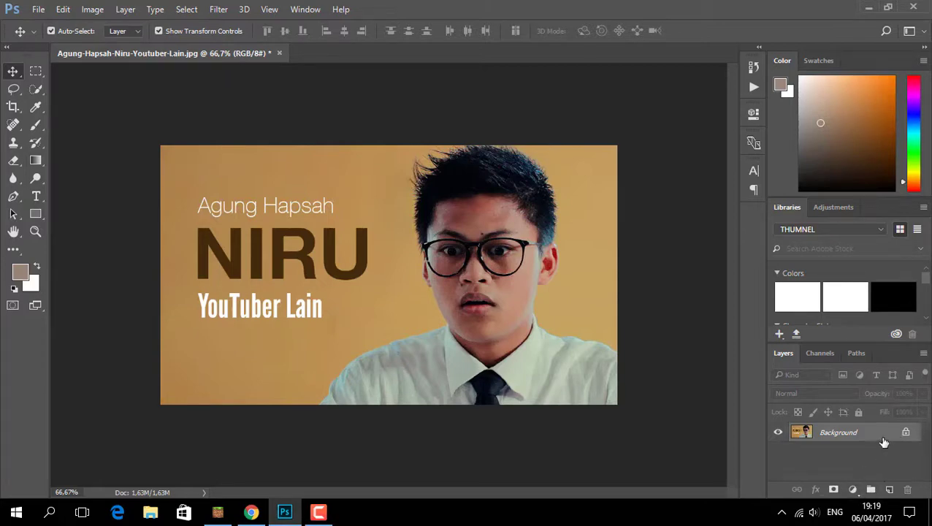
Set the foreground colour to the tan sampled from the photo's background
{"action": "left_click", "coordinate": [855, 490]}
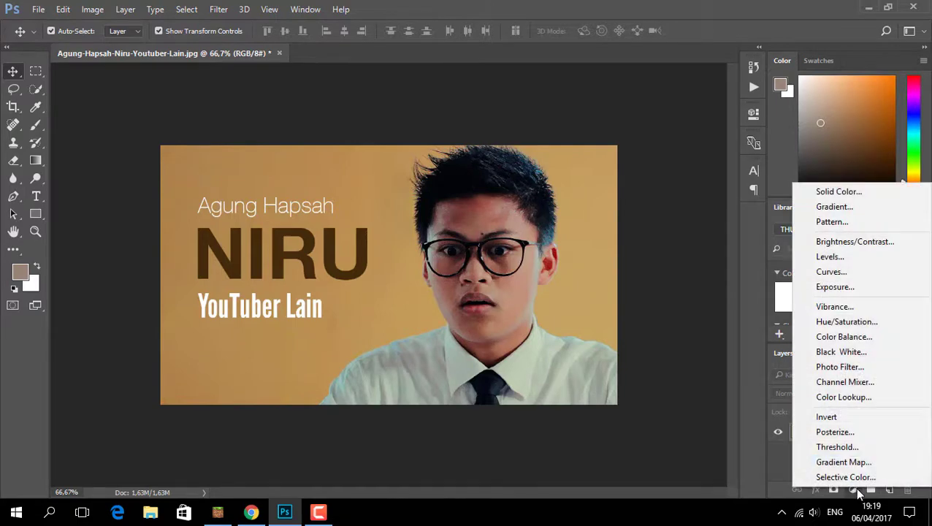
{"action": "left_click", "coordinate": [838, 193]}
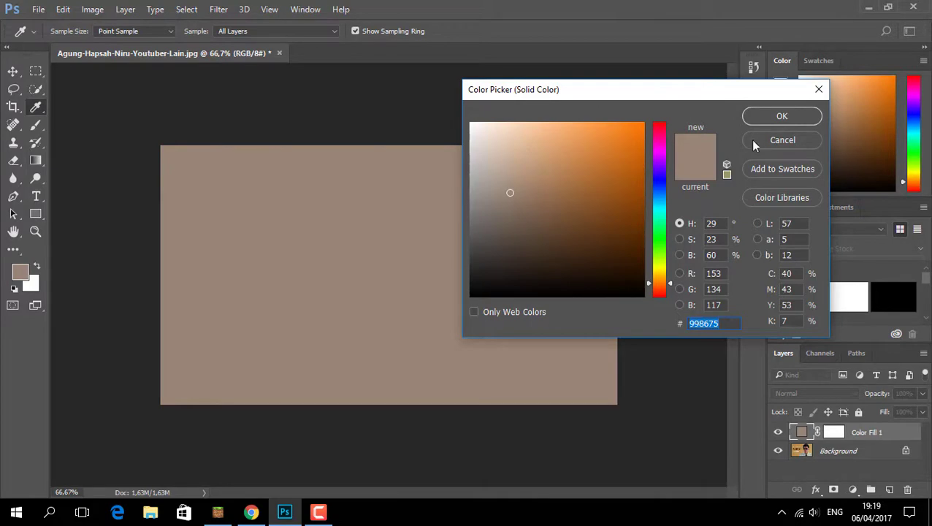
{"action": "left_click", "coordinate": [758, 139]}
{"action": "left_click", "coordinate": [19, 273]}
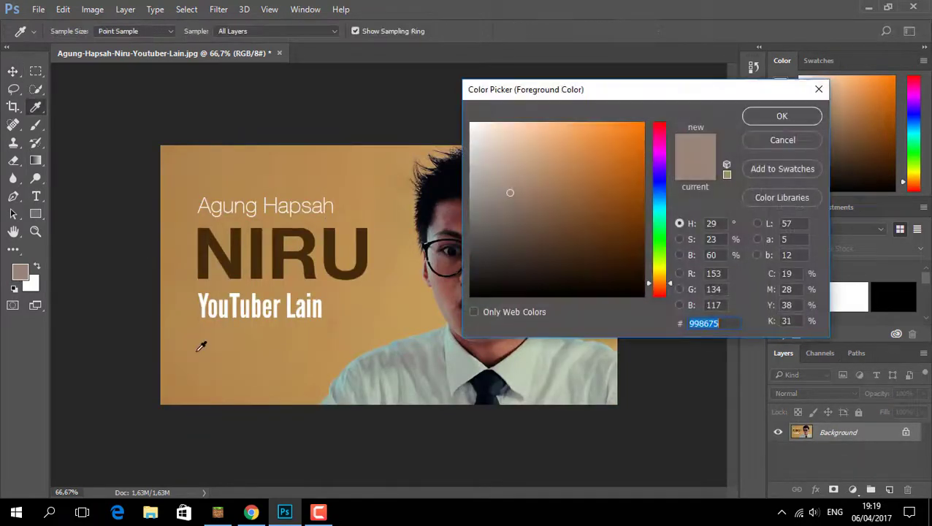
{"action": "left_click", "coordinate": [257, 340]}
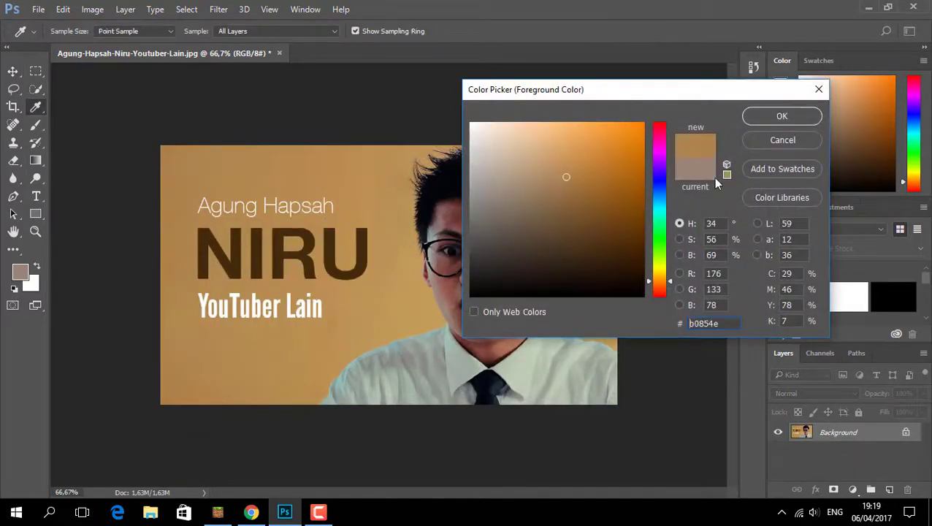
{"action": "left_click", "coordinate": [763, 116]}
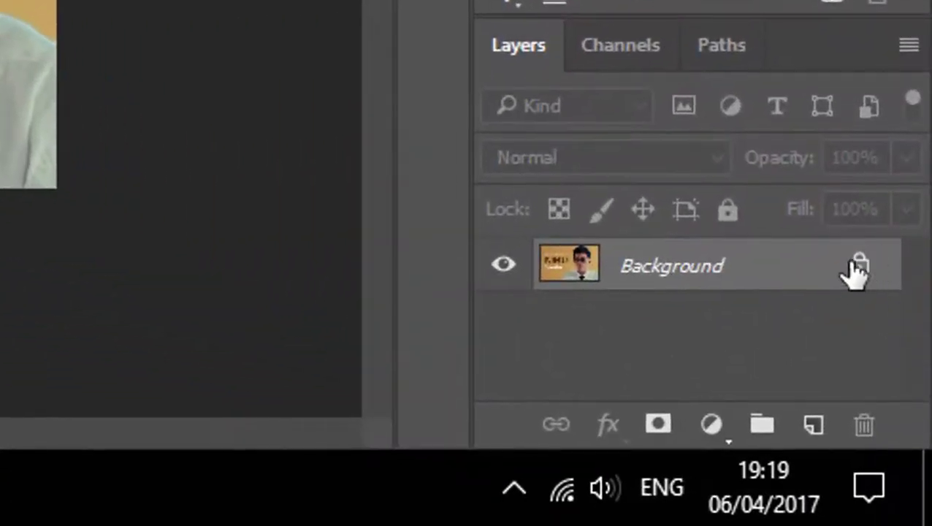
Unlock the Background into Layer 0 and add a tan Color Fill 1 layer beneath it
{"action": "left_click", "coordinate": [905, 429]}
{"action": "left_click", "coordinate": [712, 425]}
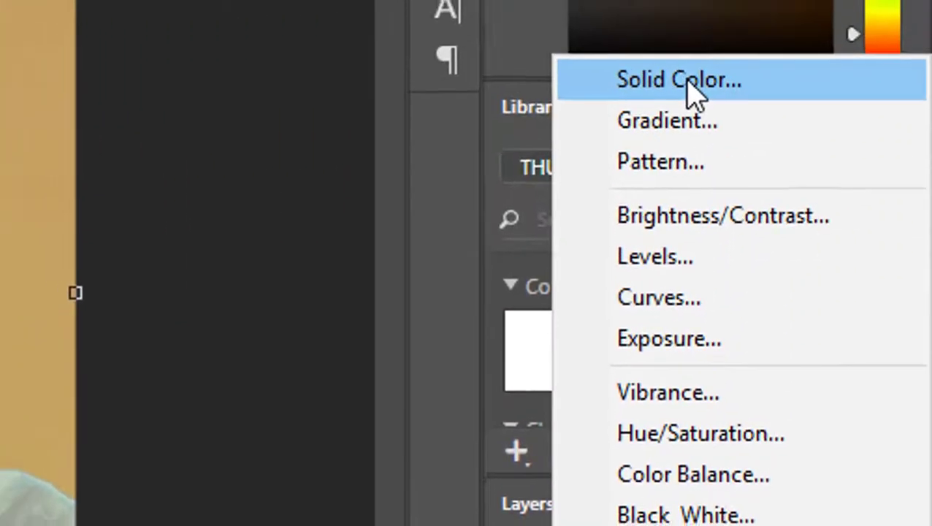
{"action": "left_click", "coordinate": [844, 207]}
{"action": "left_click", "coordinate": [781, 122]}
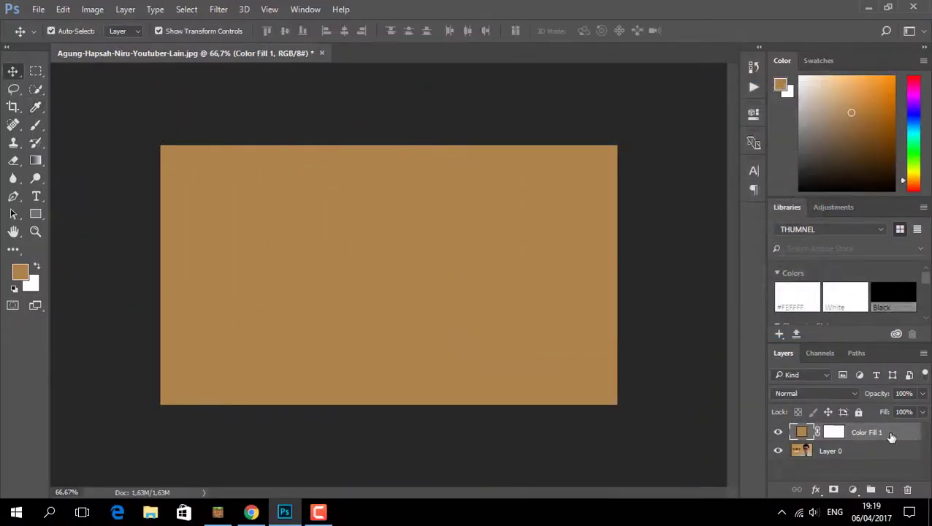
{"action": "left_click_drag", "start_coordinate": [877, 432], "coordinate": [893, 461]}
{"action": "left_click", "coordinate": [857, 434]}
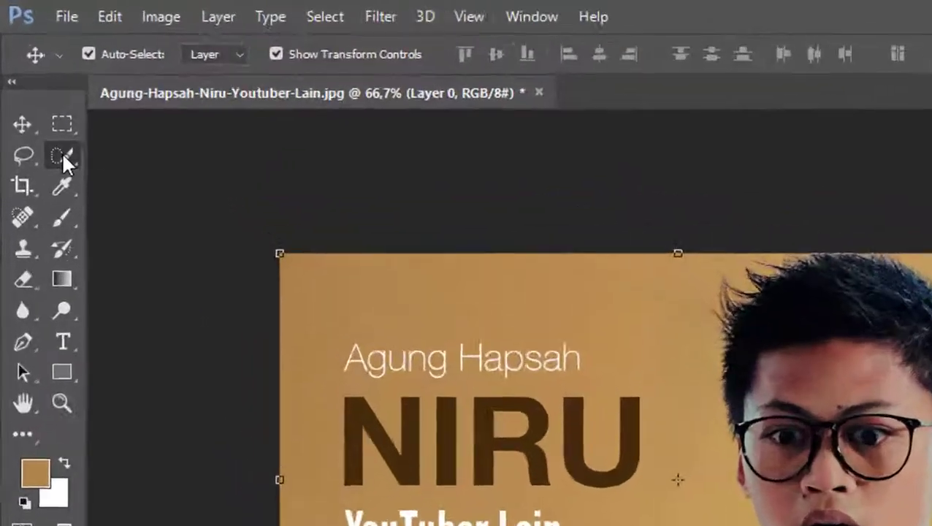
Magic Wand select and delete the tan background on the left and right of the person
{"action": "left_click", "coordinate": [62, 155]}
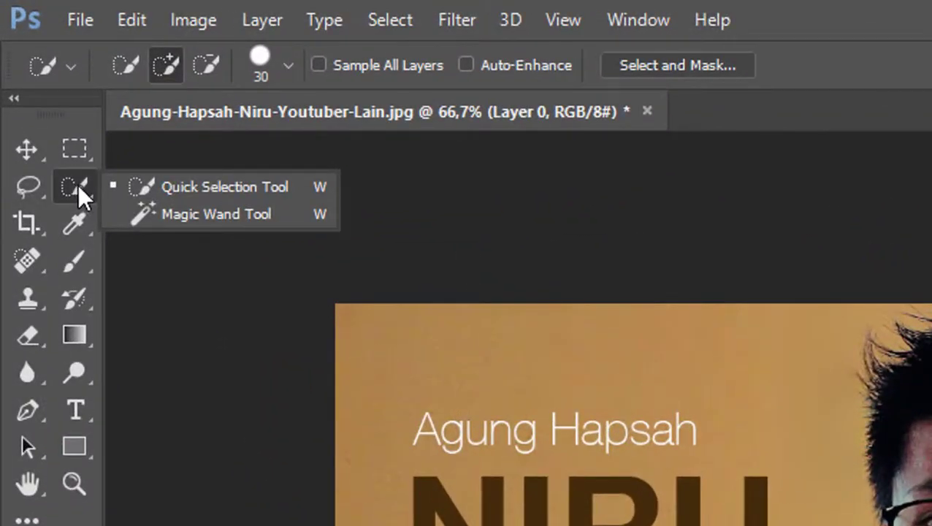
{"action": "left_click", "coordinate": [171, 213]}
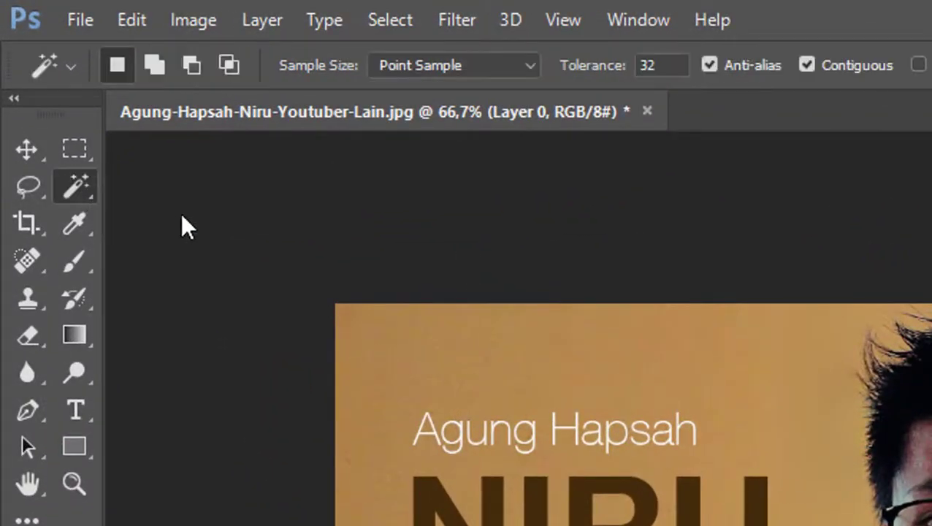
{"action": "left_click", "coordinate": [320, 182]}
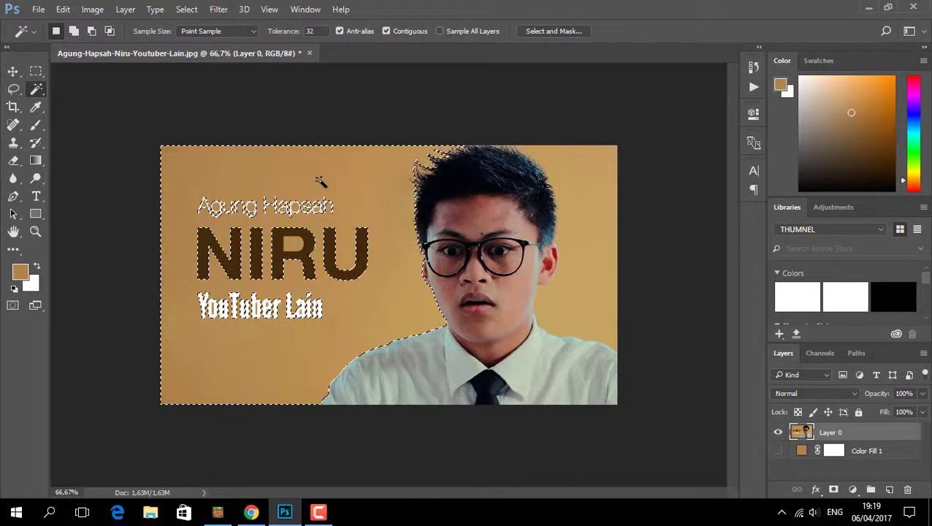
{"action": "key", "text": "Delete"}
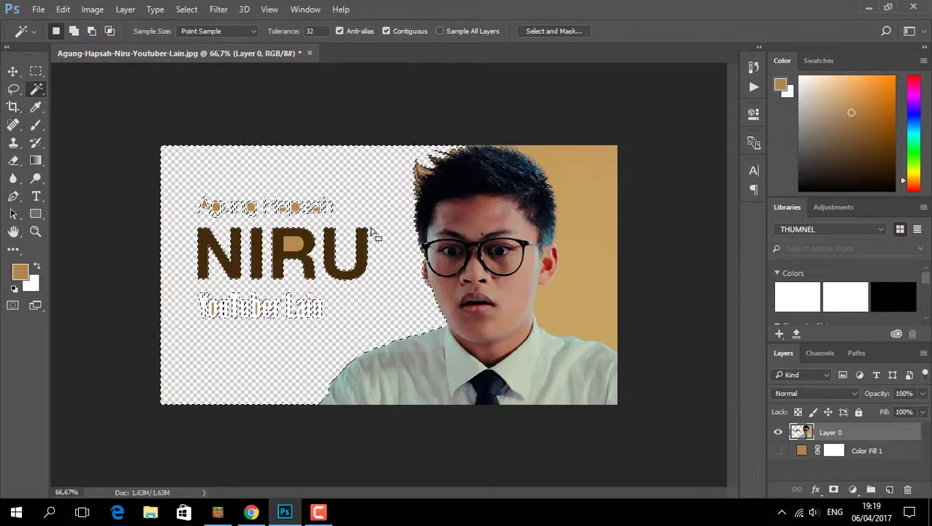
{"action": "left_click", "coordinate": [593, 236]}
{"action": "key", "text": "Delete"}
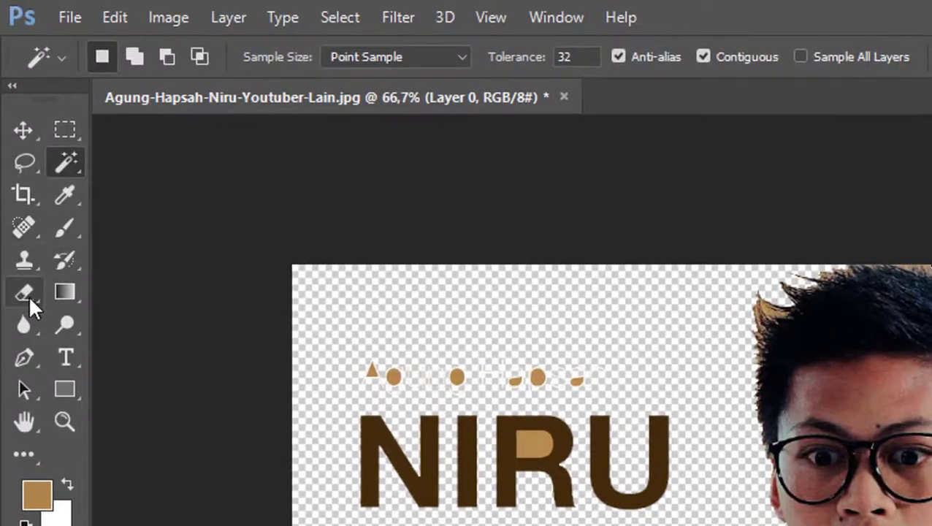
Erase the leftover NIRU and YouTuber Lain title text with a 58 px eraser
{"action": "left_click", "coordinate": [26, 293]}
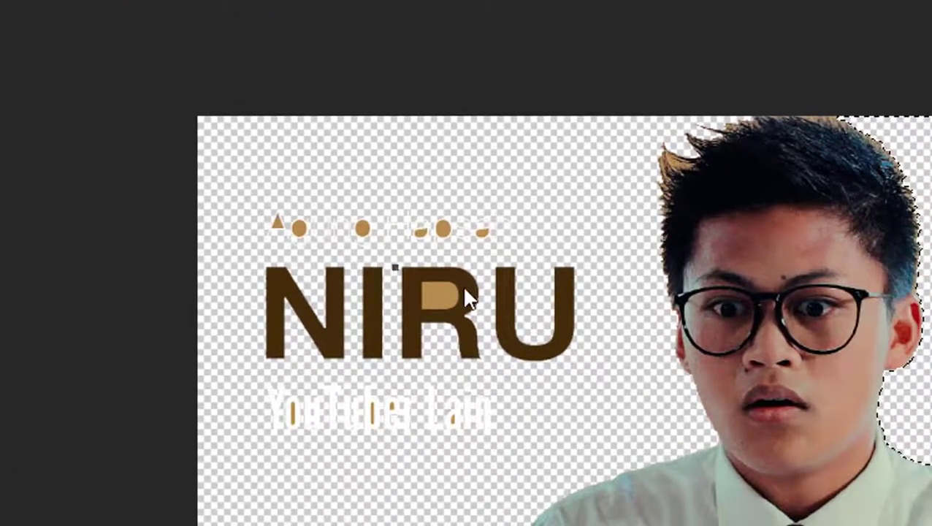
{"action": "right_click", "coordinate": [461, 295]}
{"action": "left_click", "coordinate": [567, 332]}
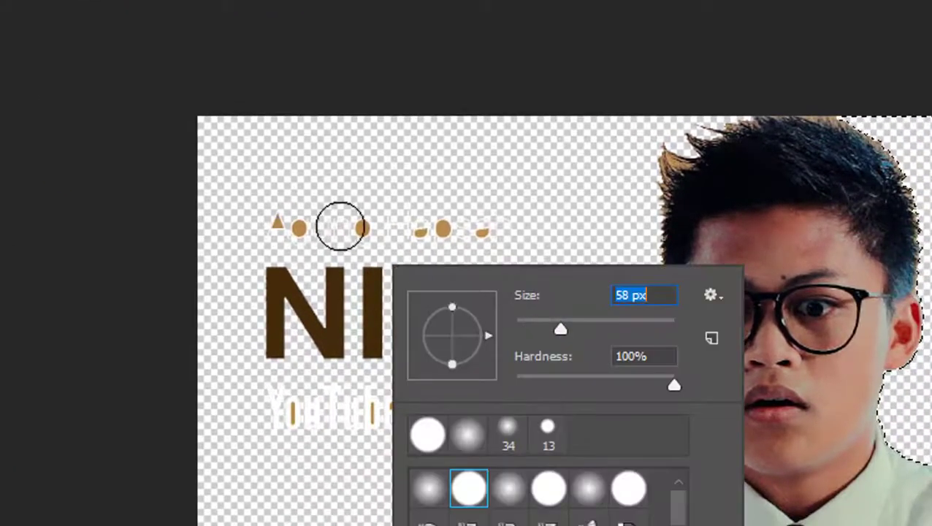
{"action": "key", "text": "Return"}
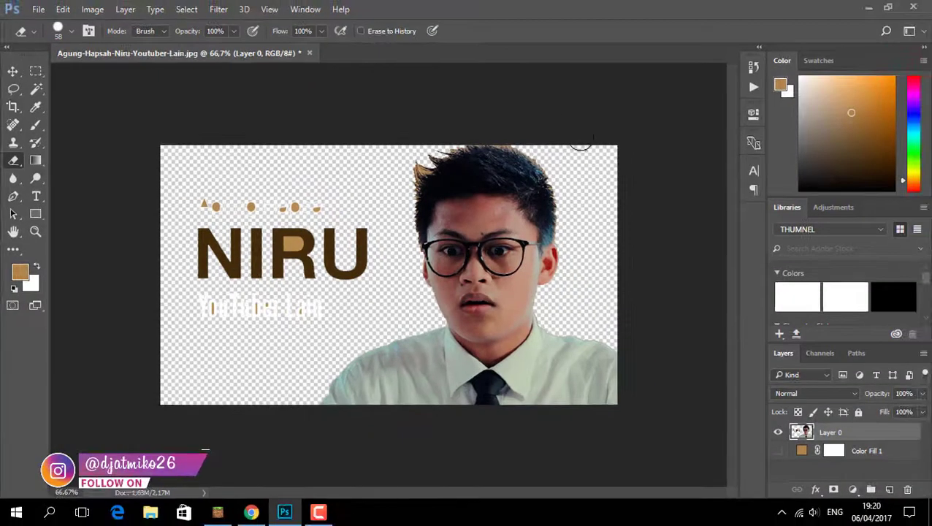
{"action": "left_click_drag", "start_coordinate": [318, 212], "coordinate": [320, 303]}
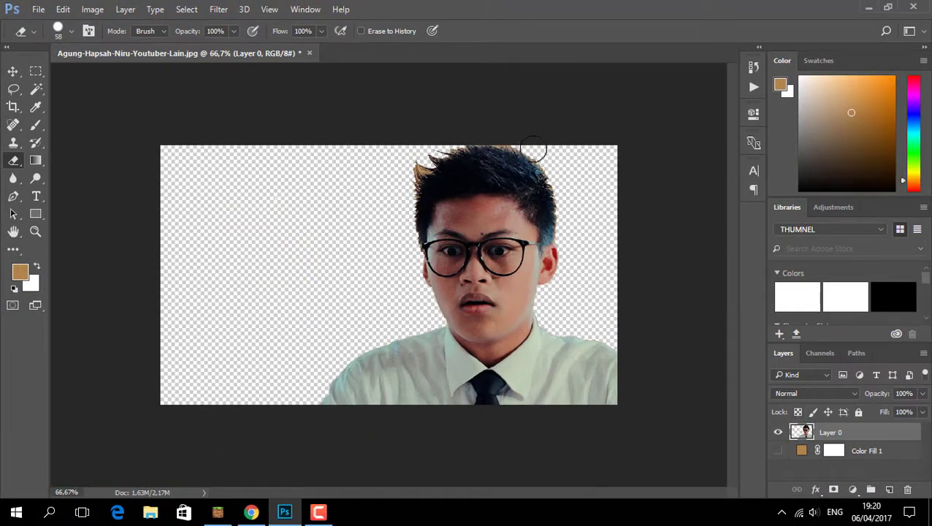
{"action": "scroll", "coordinate": [501, 137], "scroll_direction": "up", "scroll_amount": 2}
Load Layer 0's opaque pixels as a selection and turn it into a layer mask
{"action": "scroll", "coordinate": [609, 84], "scroll_direction": "up", "scroll_amount": 2}
{"action": "scroll", "coordinate": [634, 95], "scroll_direction": "up", "scroll_amount": 2}
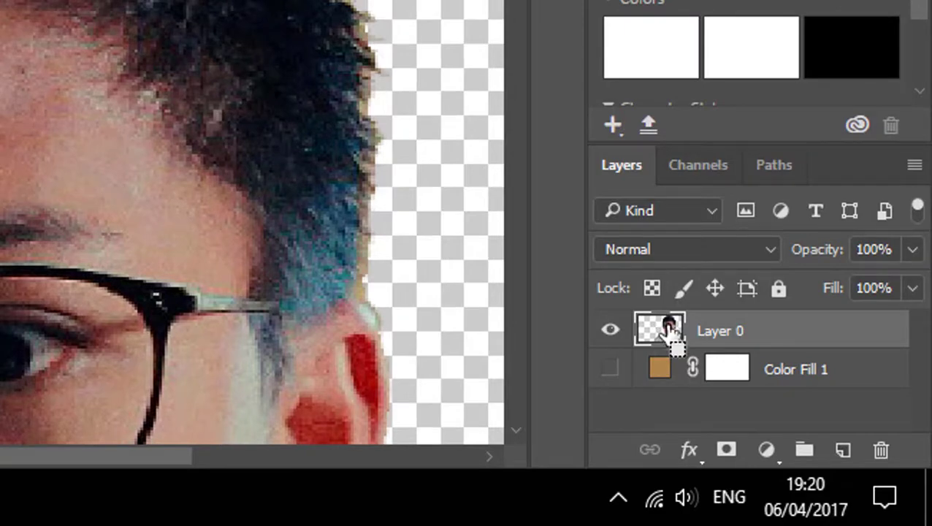
{"action": "left_click", "coordinate": [668, 331], "text": "ctrl"}
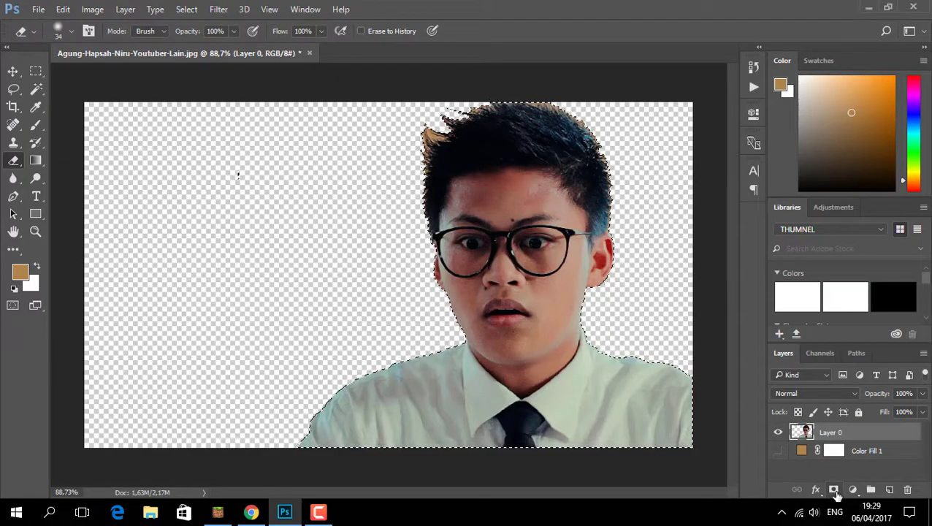
{"action": "left_click", "coordinate": [834, 490]}
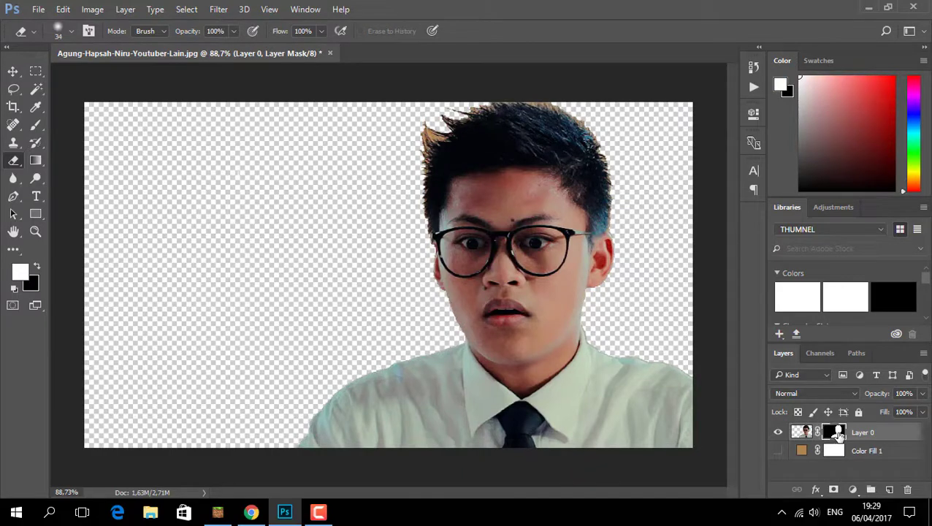
In Select and Mask, set a 2 px radius and brush-refine the hair along the head's top
{"action": "double_click", "coordinate": [838, 433]}
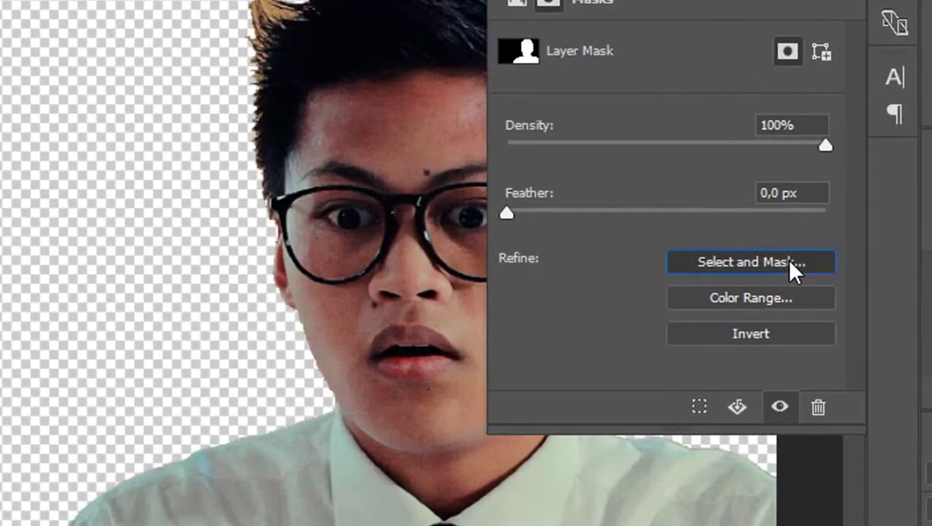
{"action": "left_click", "coordinate": [789, 261]}
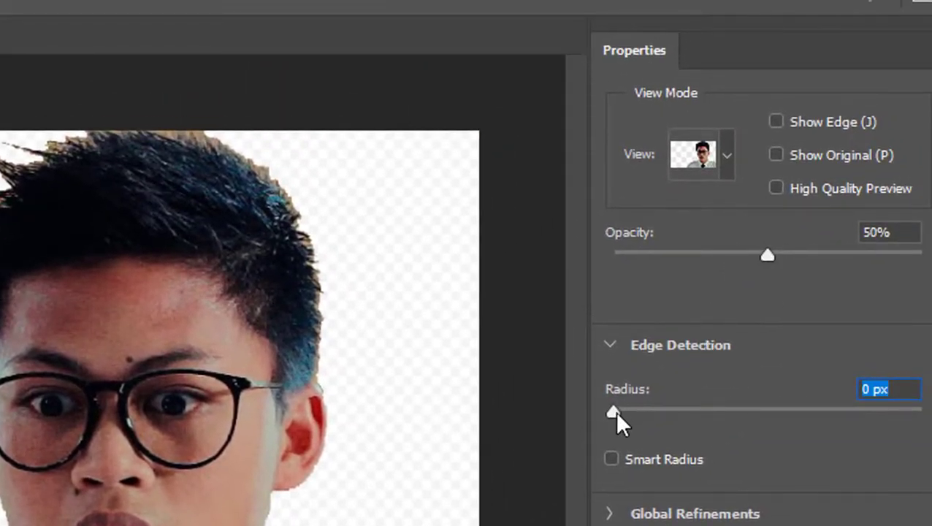
{"action": "left_click_drag", "start_coordinate": [617, 412], "coordinate": [641, 411]}
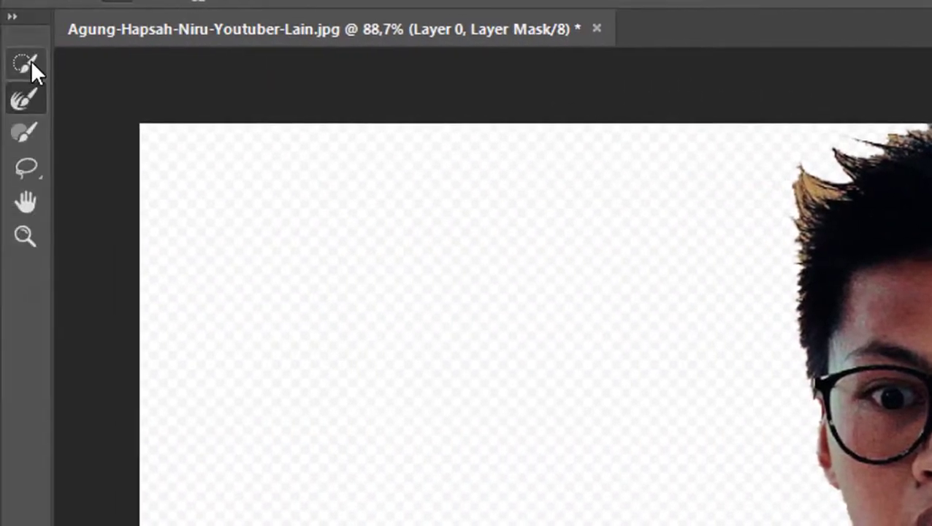
{"action": "left_click", "coordinate": [29, 96]}
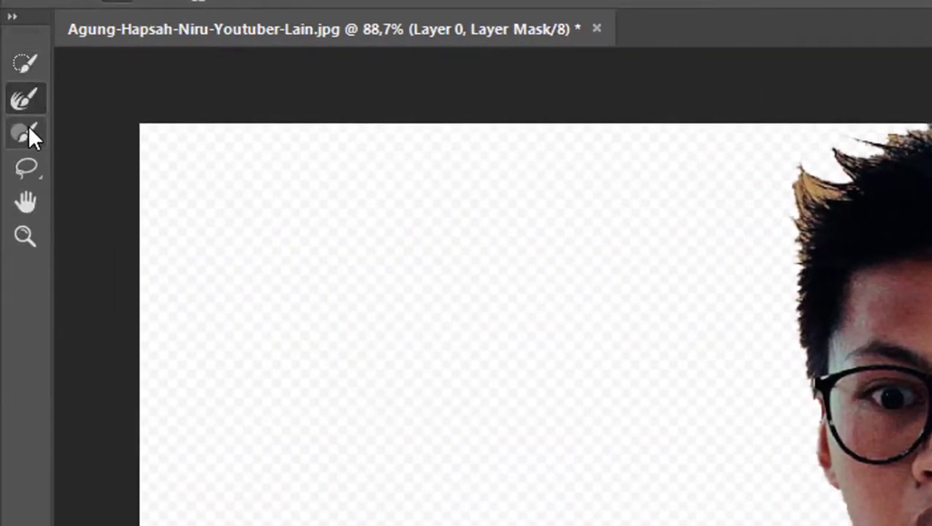
{"action": "left_click", "coordinate": [28, 127]}
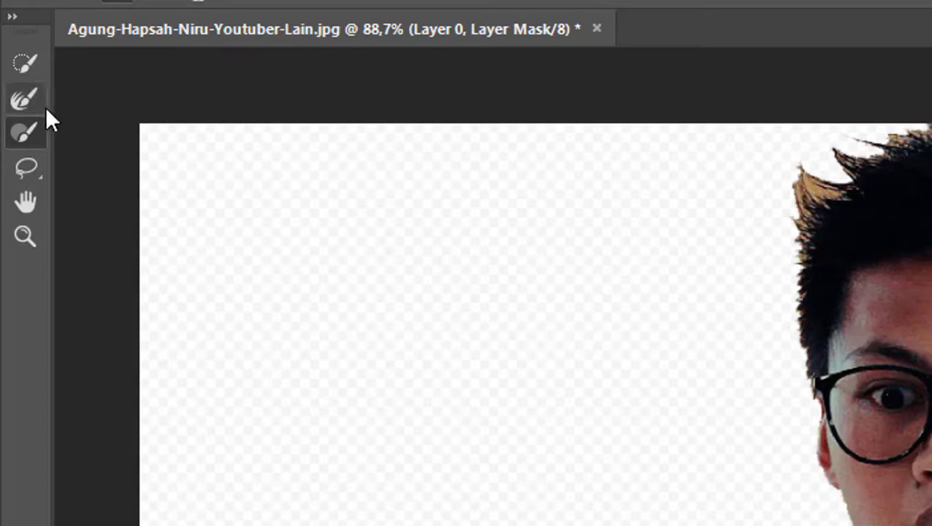
{"action": "left_click", "coordinate": [43, 103]}
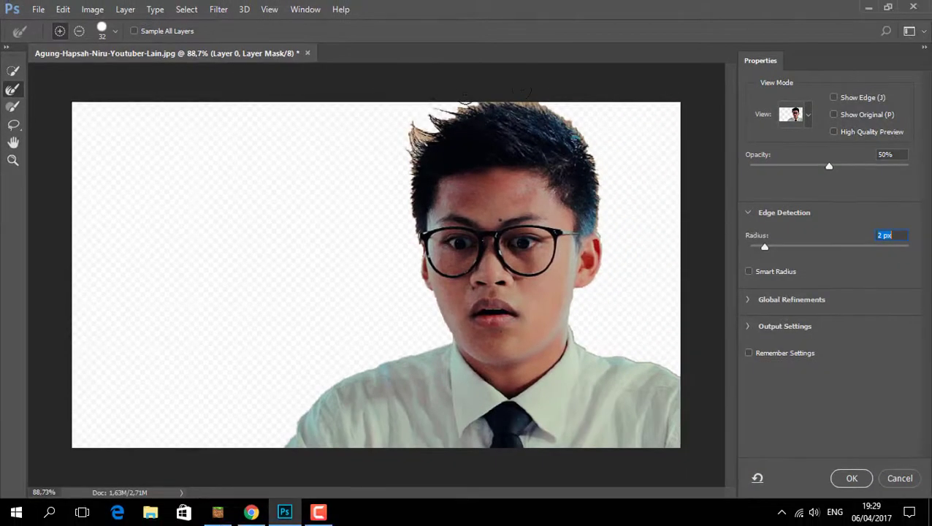
{"action": "mouse_move", "coordinate": [466, 97]}
{"action": "left_mouse_down"}
{"action": "mouse_move", "coordinate": [579, 119]}
{"action": "mouse_move", "coordinate": [603, 168]}
{"action": "left_mouse_up"}
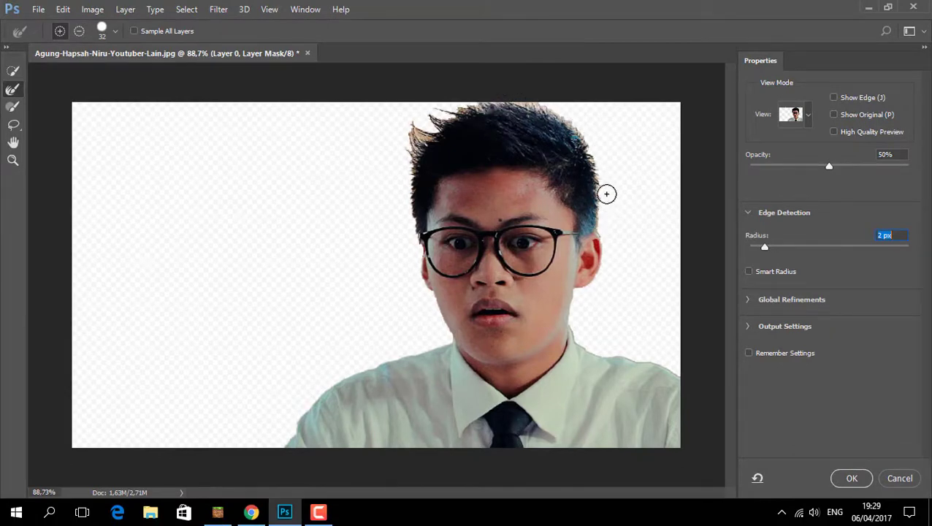
{"action": "mouse_move", "coordinate": [439, 121]}
{"action": "left_mouse_down"}
{"action": "mouse_move", "coordinate": [410, 133]}
{"action": "mouse_move", "coordinate": [397, 174]}
{"action": "mouse_move", "coordinate": [417, 123]}
{"action": "left_mouse_up"}
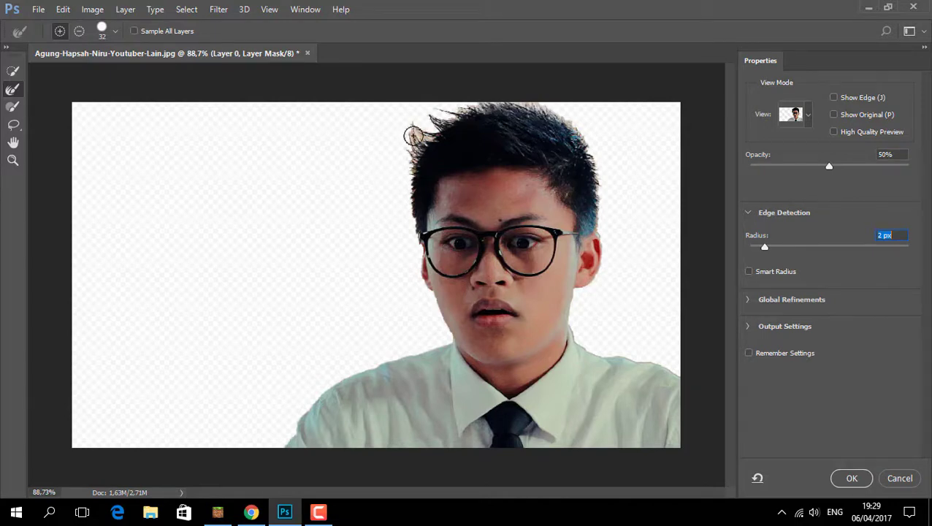
{"action": "left_click", "coordinate": [836, 480]}
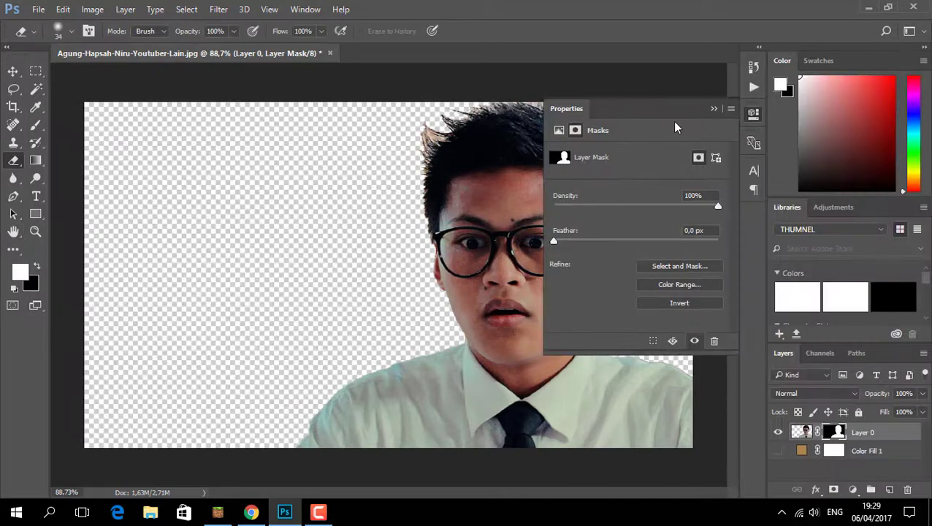
Duplicate Layer 0 and merge both copies into a single maskless Layer 0 copy
{"action": "left_click", "coordinate": [714, 109]}
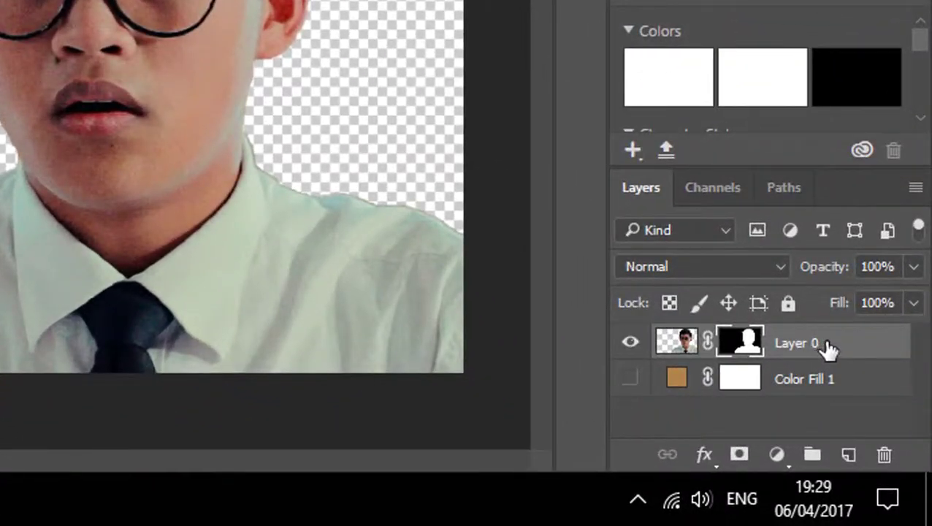
{"action": "key", "text": "ctrl+2"}
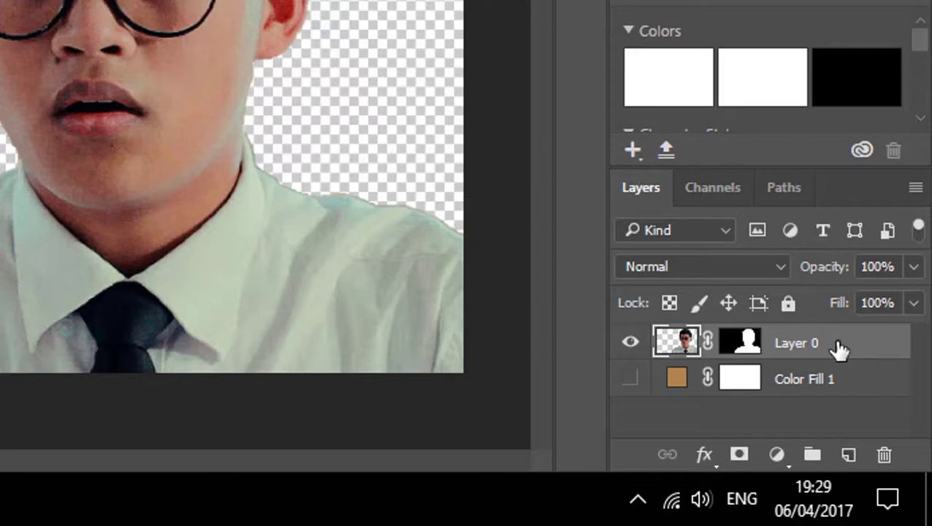
{"action": "key", "text": "ctrl+j"}
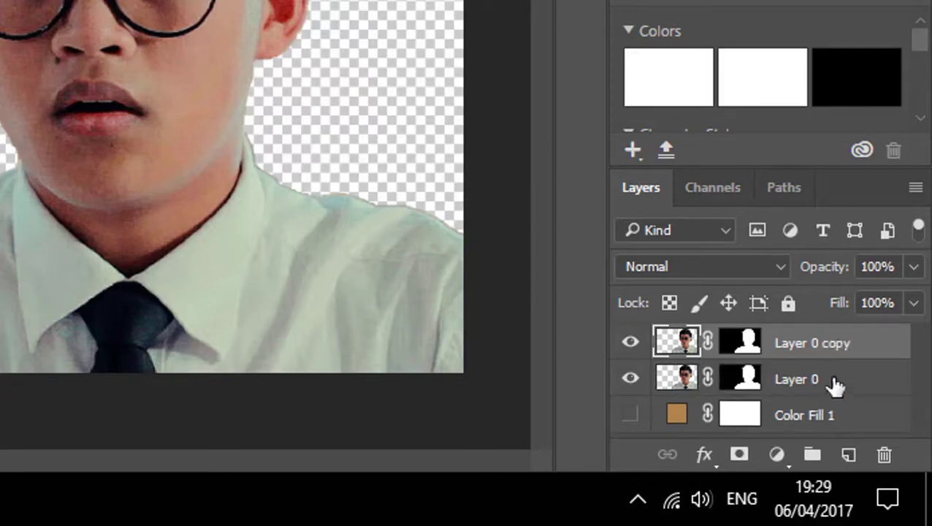
{"action": "left_click", "coordinate": [835, 385], "text": "shift"}
{"action": "key", "text": "ctrl+e"}
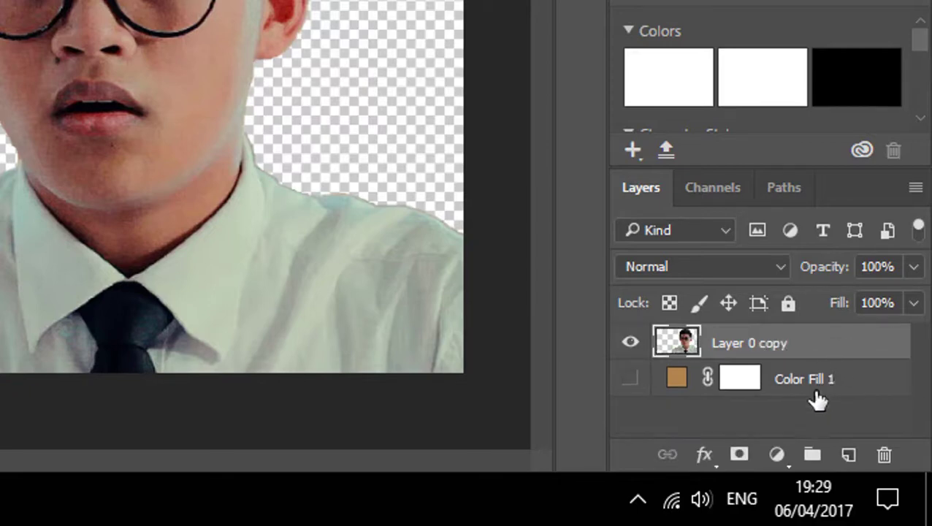
Give Layer 0 copy a 7 px white outside stroke and make Color Fill 1 visible
{"action": "right_click", "coordinate": [847, 354]}
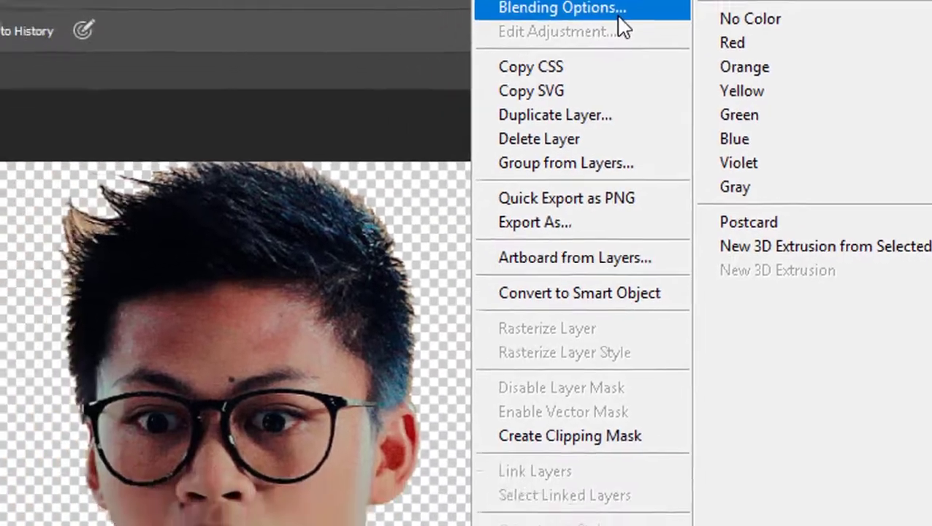
{"action": "left_click", "coordinate": [519, 44]}
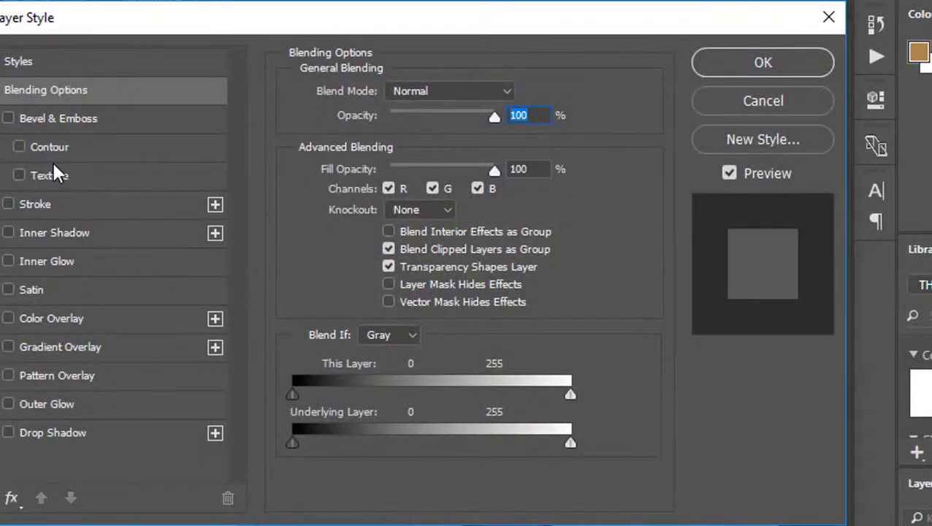
{"action": "left_click", "coordinate": [62, 207]}
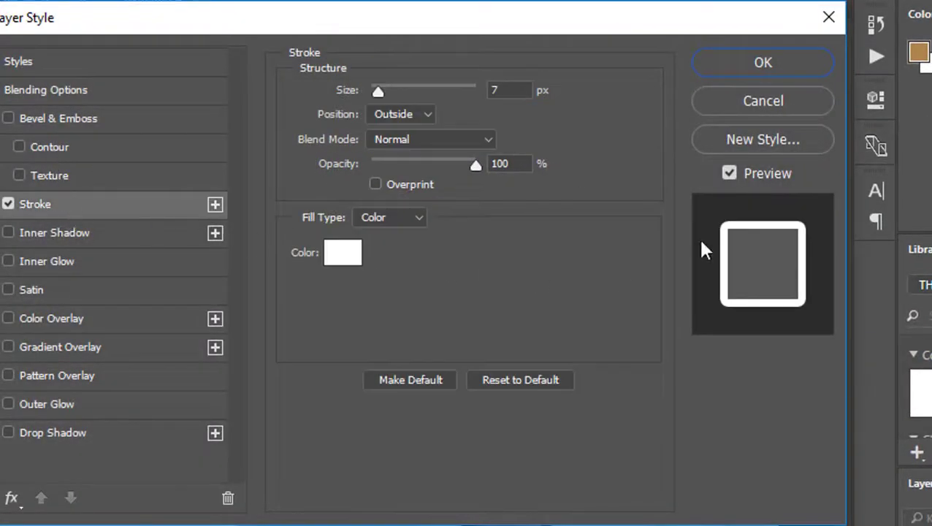
{"action": "left_click", "coordinate": [764, 64]}
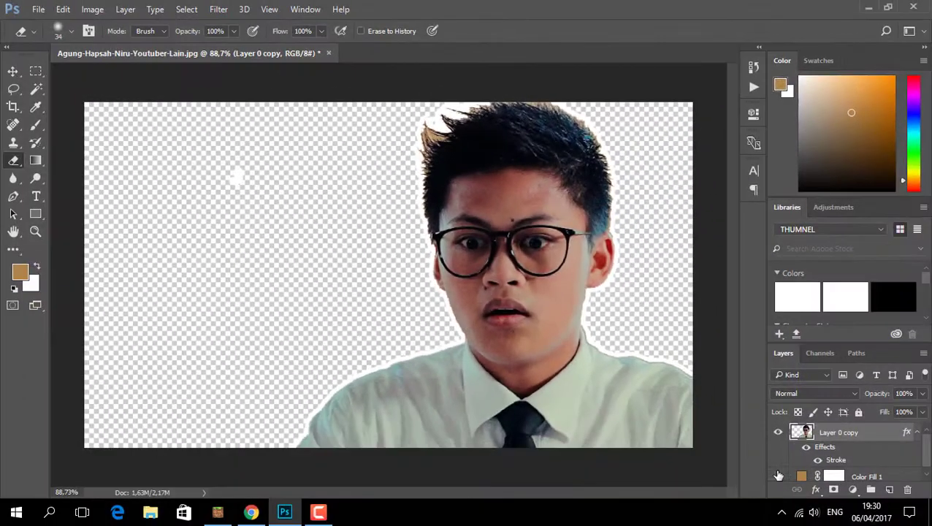
{"action": "left_click", "coordinate": [778, 477]}
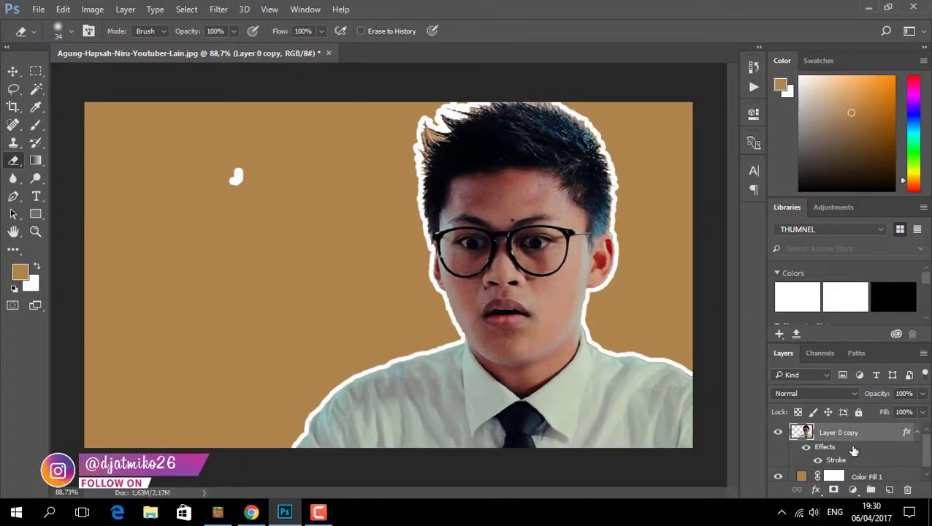
Reduce the cut-out's white stroke size from 7 px to 6 px in Layer Style
{"action": "double_click", "coordinate": [875, 439]}
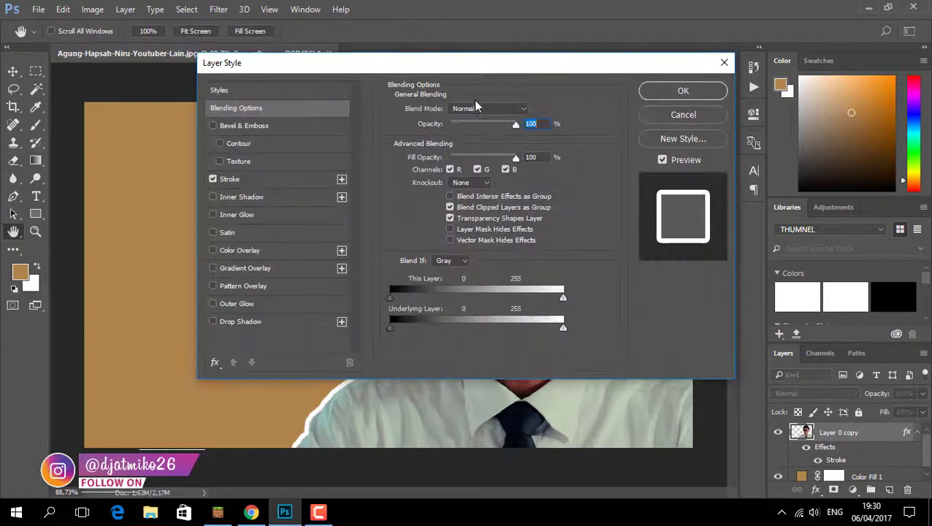
{"action": "mouse_move", "coordinate": [504, 68]}
{"action": "left_mouse_down"}
{"action": "mouse_move", "coordinate": [691, 96]}
{"action": "mouse_move", "coordinate": [410, 211]}
{"action": "mouse_move", "coordinate": [316, 75]}
{"action": "mouse_move", "coordinate": [325, 67]}
{"action": "mouse_move", "coordinate": [601, 239]}
{"action": "mouse_move", "coordinate": [719, 191]}
{"action": "mouse_move", "coordinate": [658, 202]}
{"action": "mouse_move", "coordinate": [557, 262]}
{"action": "mouse_move", "coordinate": [545, 312]}
{"action": "left_mouse_up"}
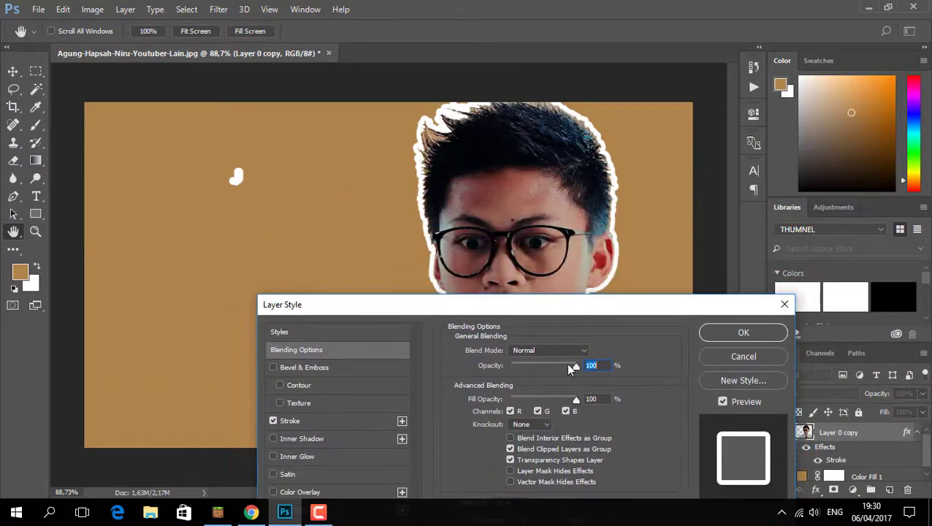
{"action": "left_click", "coordinate": [360, 422]}
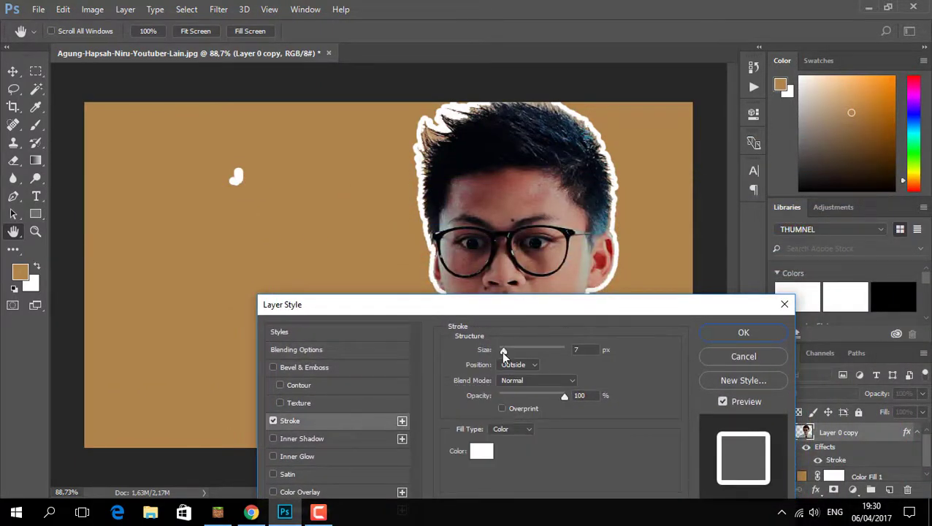
{"action": "left_click_drag", "start_coordinate": [501, 350], "coordinate": [503, 354]}
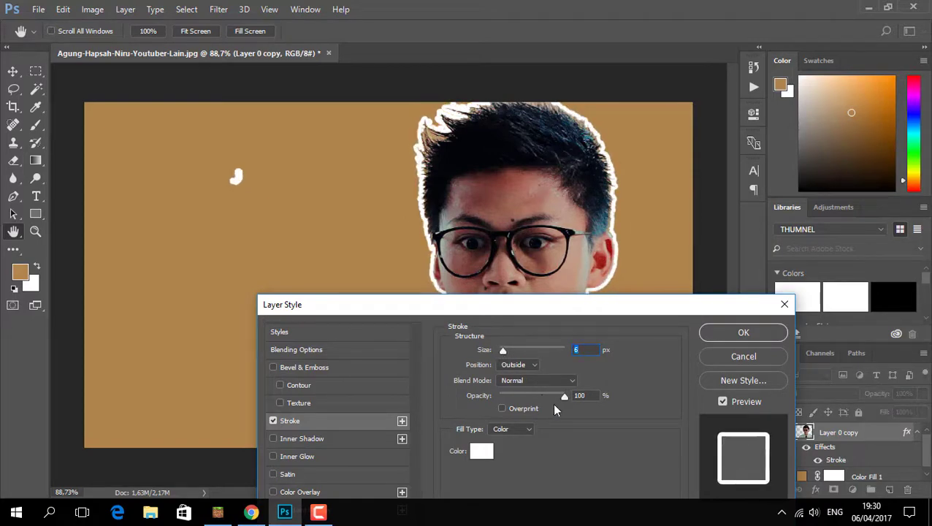
{"action": "left_click", "coordinate": [749, 334]}
{"action": "key", "text": "e"}
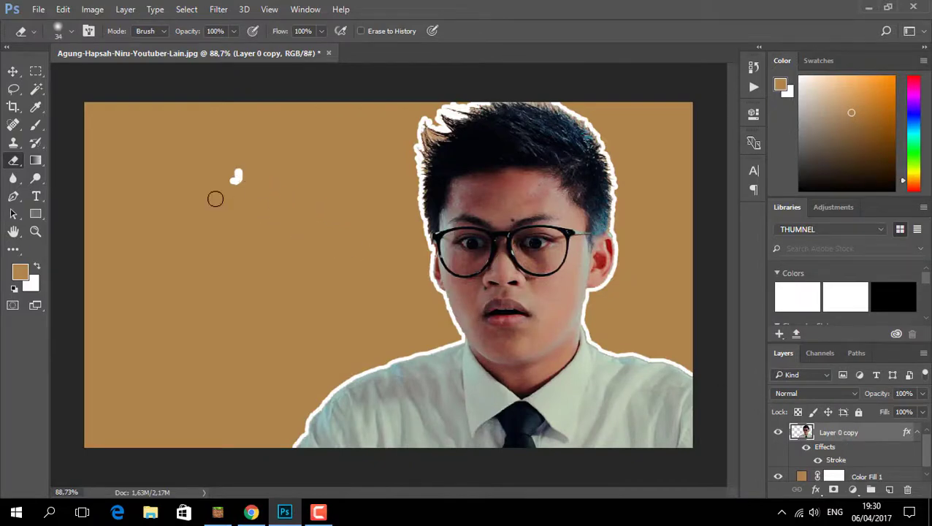
Erase the stray white speck and add white 'AGUNG HAPSAH' title text on the left side
{"action": "left_click_drag", "start_coordinate": [244, 167], "coordinate": [227, 190]}
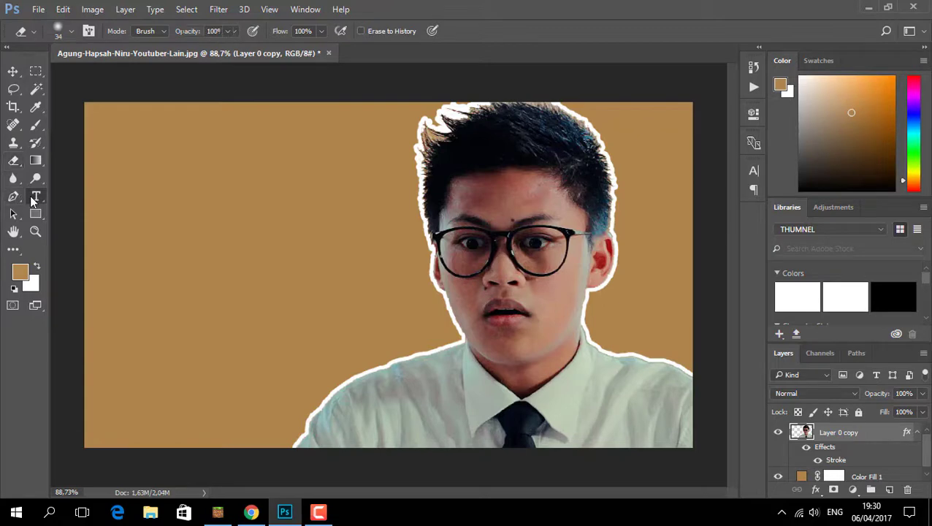
{"action": "left_click", "coordinate": [36, 196]}
{"action": "left_click", "coordinate": [73, 196]}
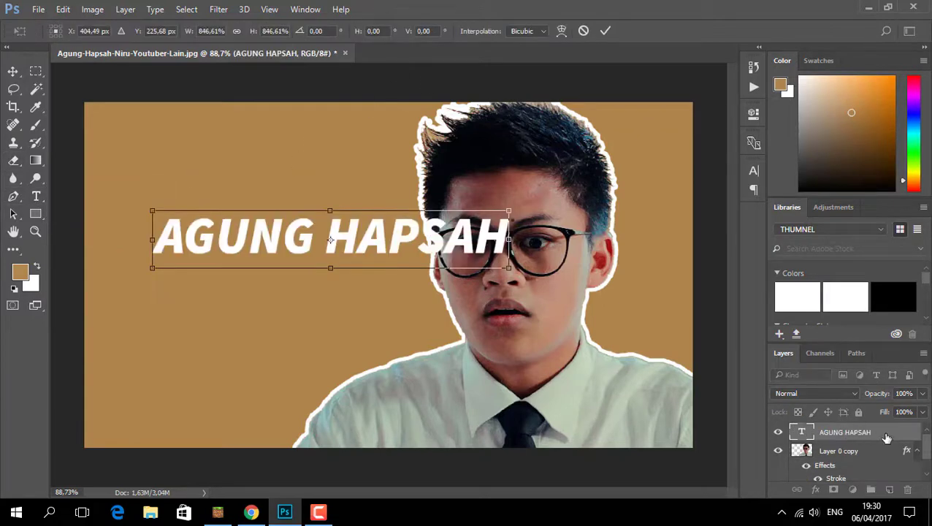
{"action": "left_click", "coordinate": [605, 31]}
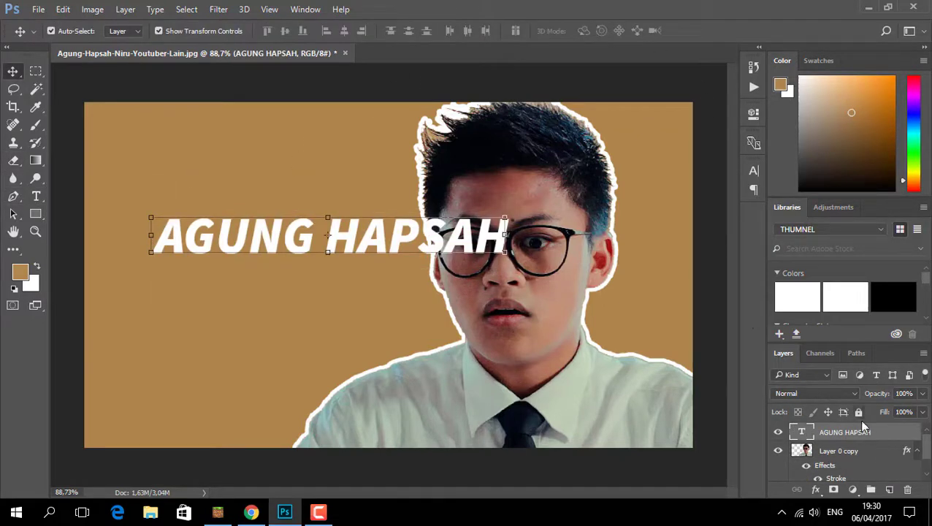
Place the AGUNG HAPSAH layer below Layer 0 copy and scale it to about 161% across the top
{"action": "left_click_drag", "start_coordinate": [873, 454], "coordinate": [870, 476]}
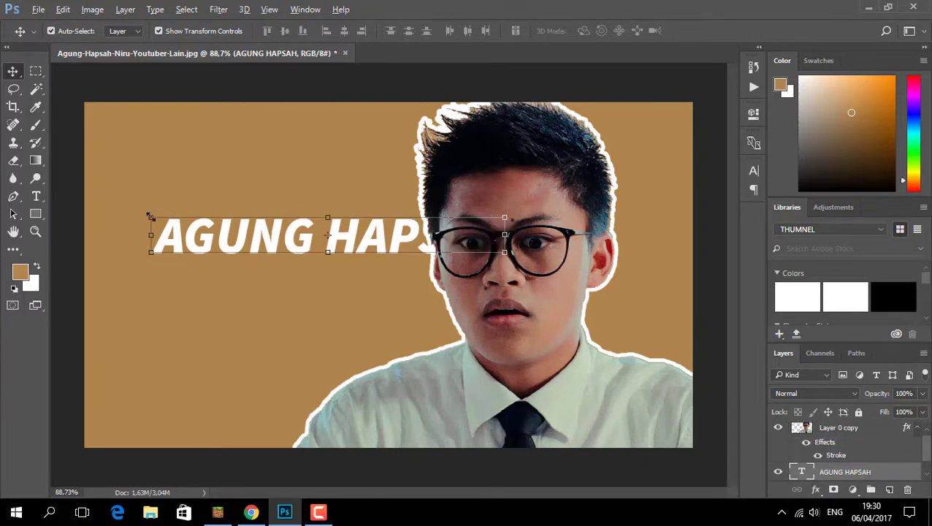
{"action": "mouse_move", "coordinate": [151, 217]}
{"action": "left_mouse_down"}
{"action": "mouse_move", "coordinate": [48, 130]}
{"action": "mouse_move", "coordinate": [88, 198]}
{"action": "left_mouse_up"}
{"action": "mouse_move", "coordinate": [240, 266]}
{"action": "left_mouse_down"}
{"action": "mouse_move", "coordinate": [264, 169]}
{"action": "mouse_move", "coordinate": [241, 167]}
{"action": "left_mouse_up"}
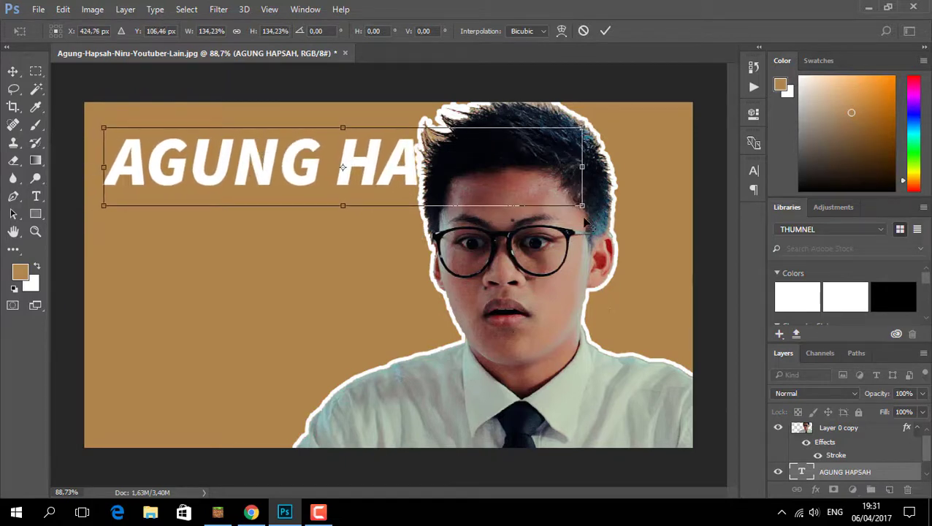
{"action": "mouse_move", "coordinate": [582, 208]}
{"action": "left_mouse_down"}
{"action": "mouse_move", "coordinate": [635, 244]}
{"action": "mouse_move", "coordinate": [708, 263]}
{"action": "left_mouse_up"}
{"action": "left_click_drag", "start_coordinate": [381, 156], "coordinate": [437, 180]}
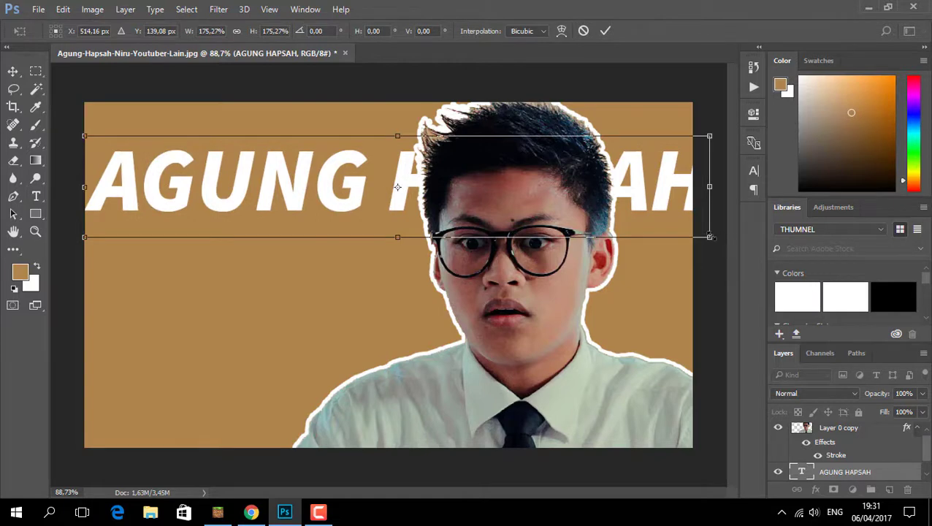
{"action": "left_click_drag", "start_coordinate": [718, 239], "coordinate": [668, 231]}
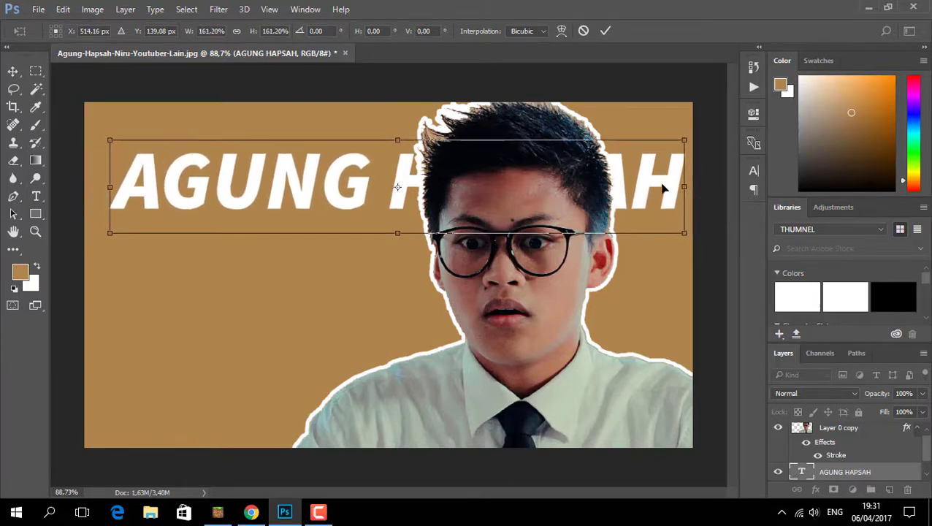
{"action": "left_click_drag", "start_coordinate": [650, 187], "coordinate": [658, 189]}
{"action": "left_click", "coordinate": [605, 31]}
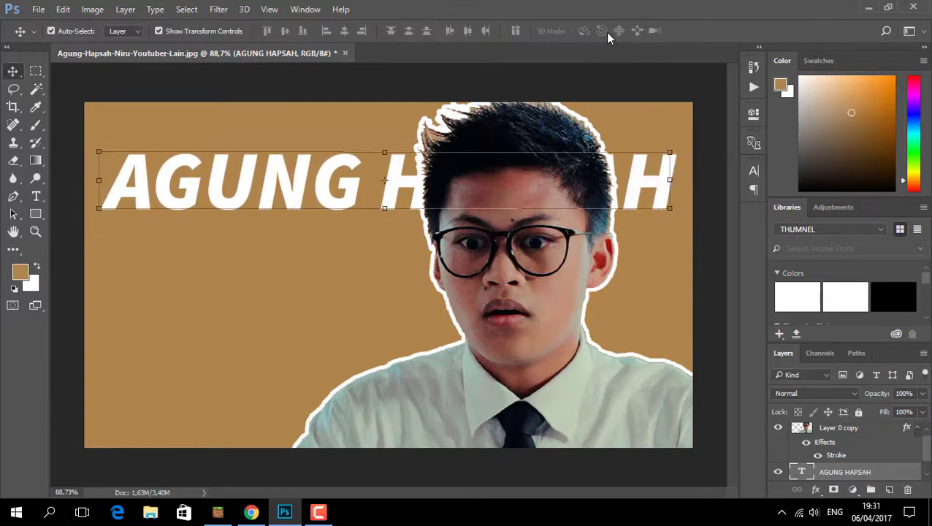
{"action": "left_click", "coordinate": [656, 381]}
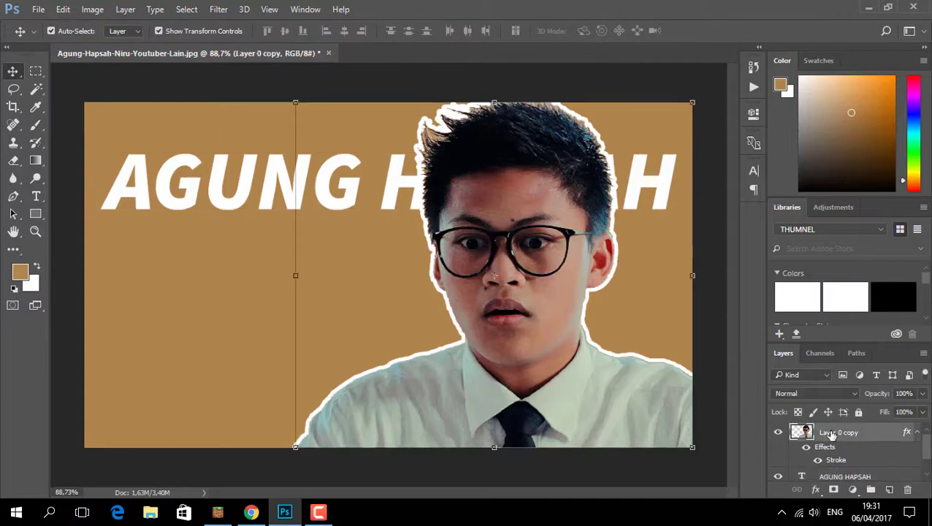
Give Layer 0 copy a subtle drop shadow, setting its angle and distance on the canvas
{"action": "double_click", "coordinate": [876, 436]}
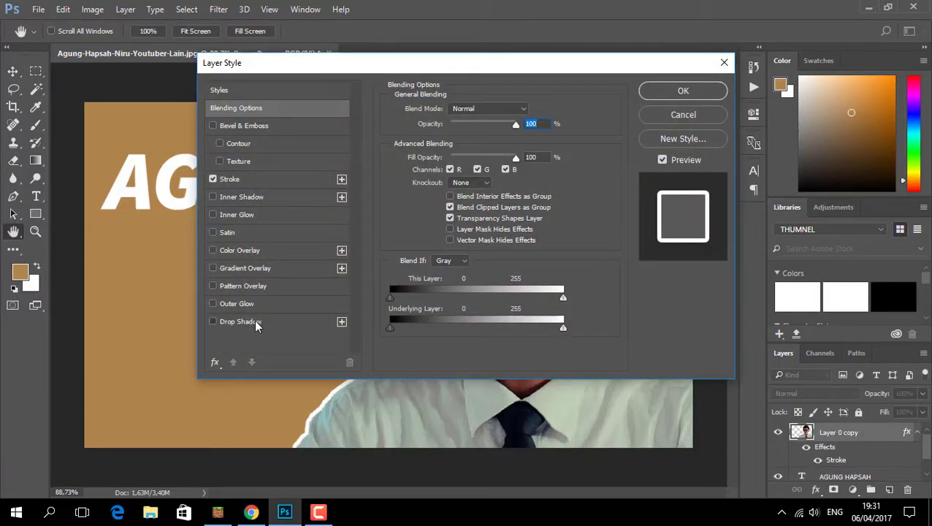
{"action": "left_click", "coordinate": [241, 322]}
{"action": "left_click_drag", "start_coordinate": [632, 62], "coordinate": [663, 365]}
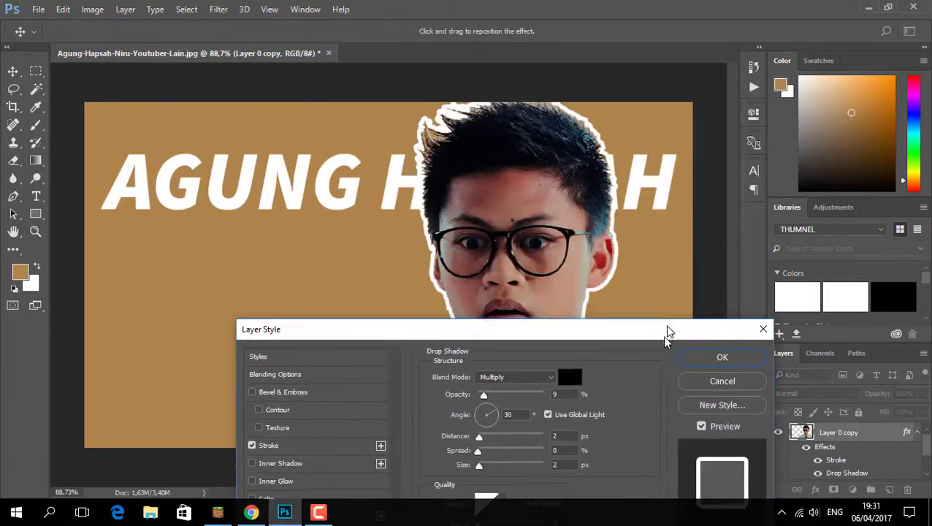
{"action": "left_click_drag", "start_coordinate": [531, 329], "coordinate": [513, 325]}
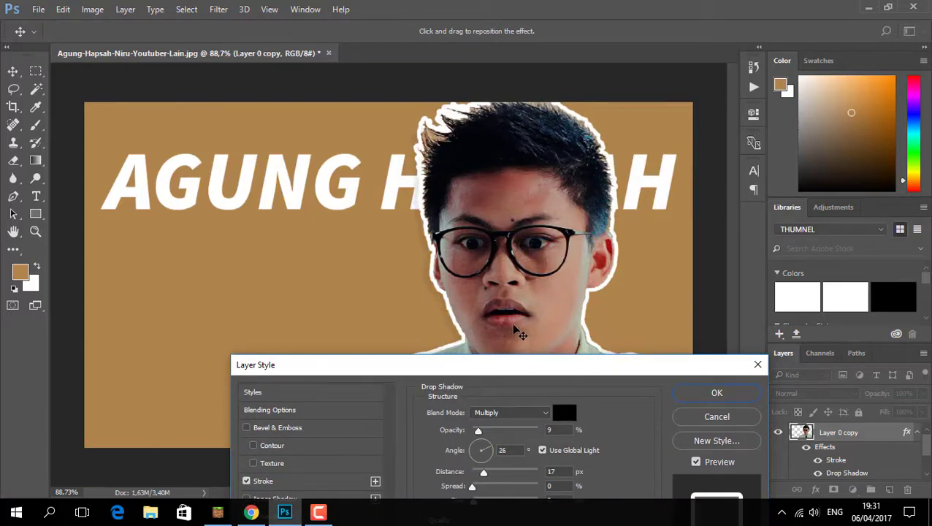
{"action": "left_click", "coordinate": [716, 392]}
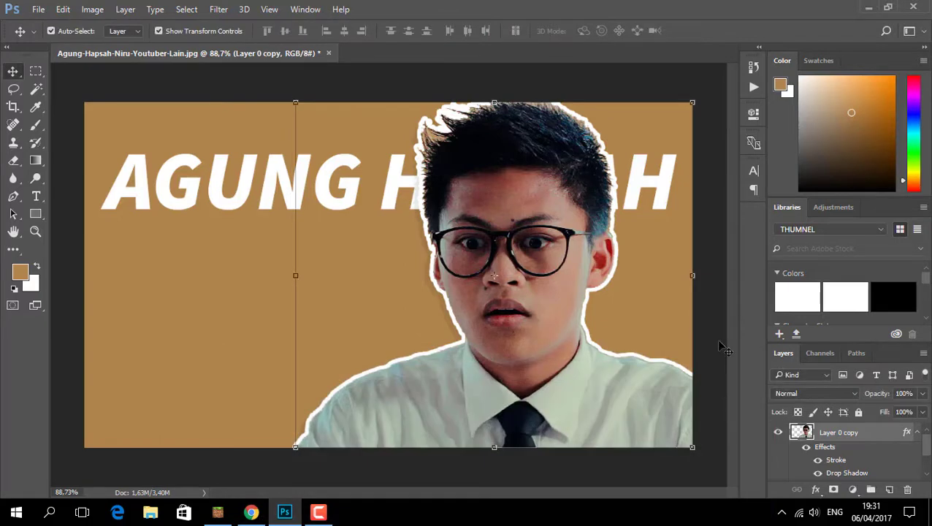